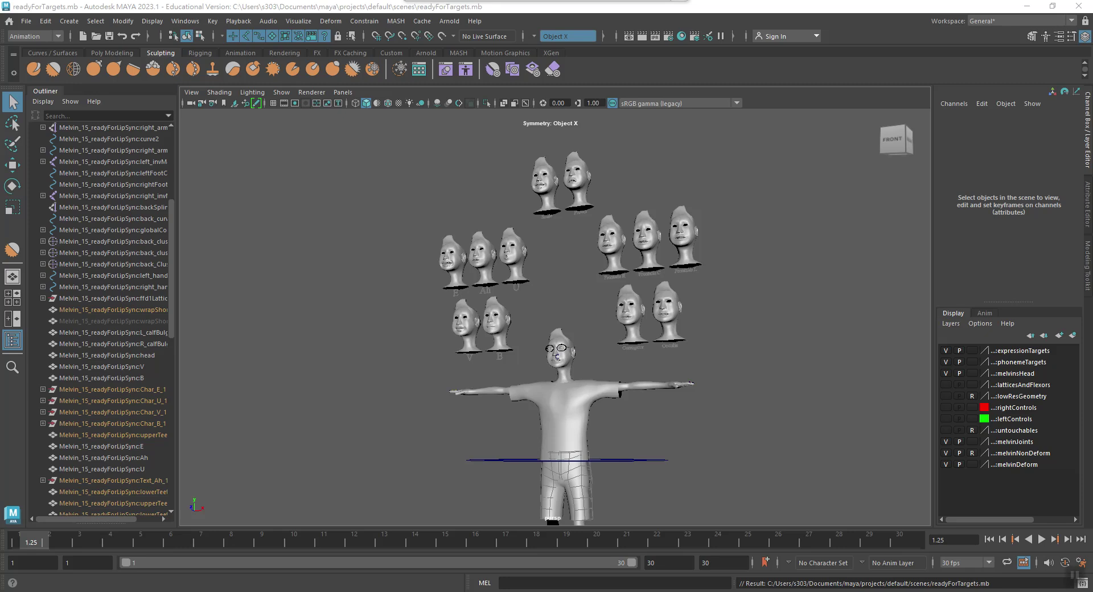
# Step: Read through another head-setup tutorial note in the browser
pyautogui.hotkey('alt', 'Tab')
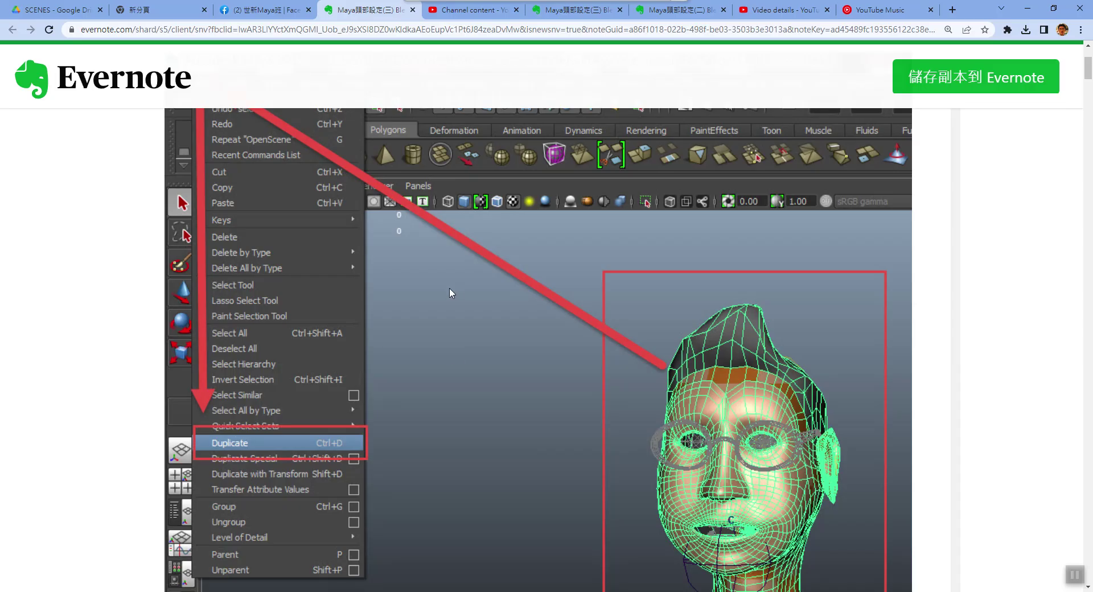
pyautogui.click(666, 10)
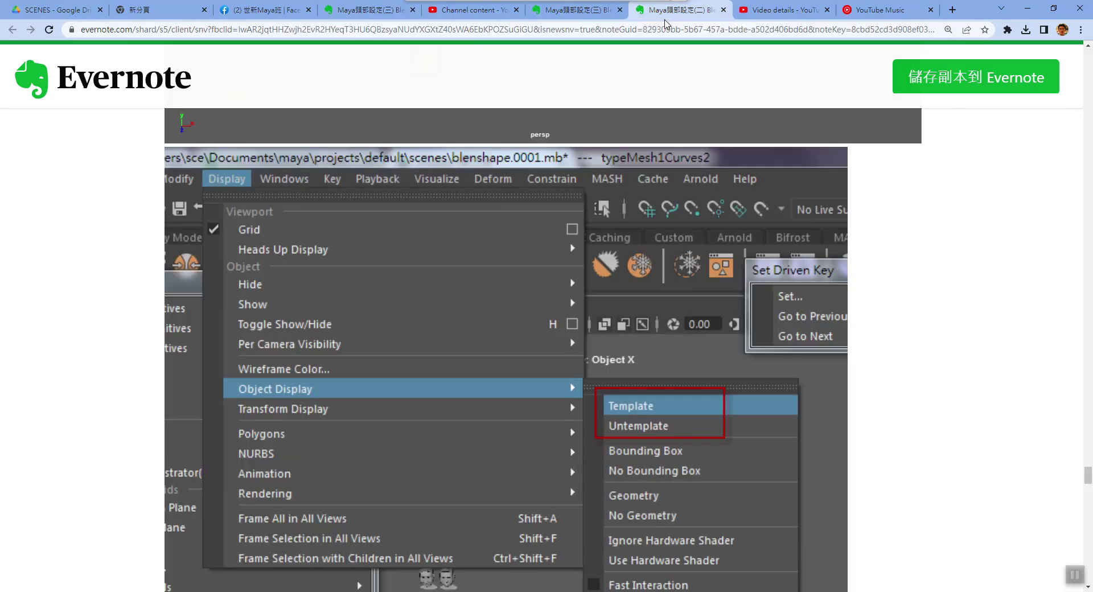
pyautogui.scroll(-3, 632, 212)
pyautogui.scroll(1, 645, 221)
pyautogui.scroll(4, 645, 223)
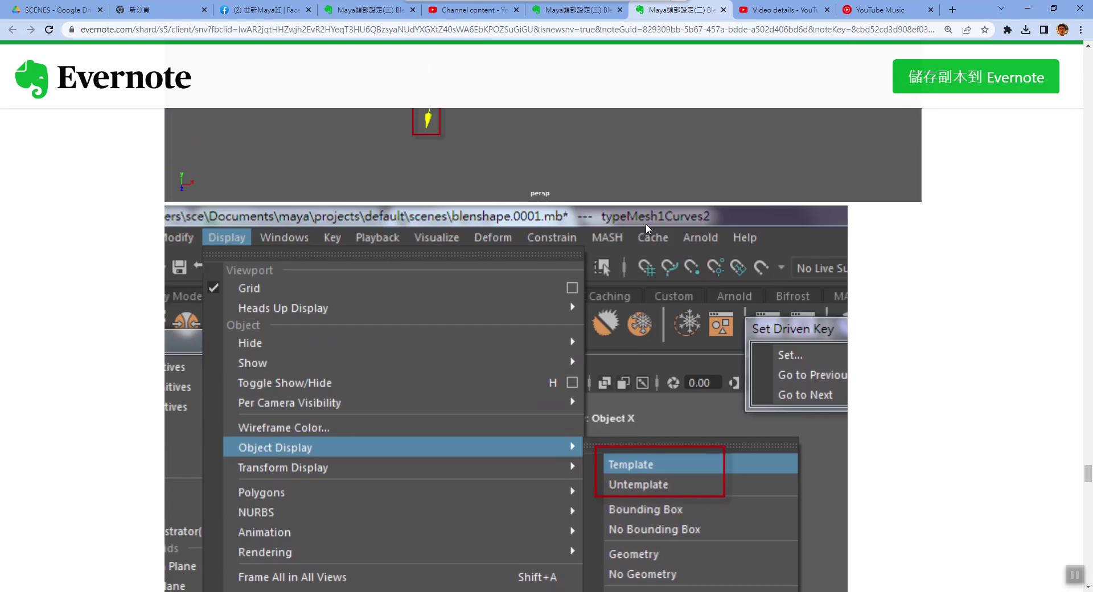
pyautogui.scroll(2, 648, 225)
pyautogui.scroll(5, 650, 225)
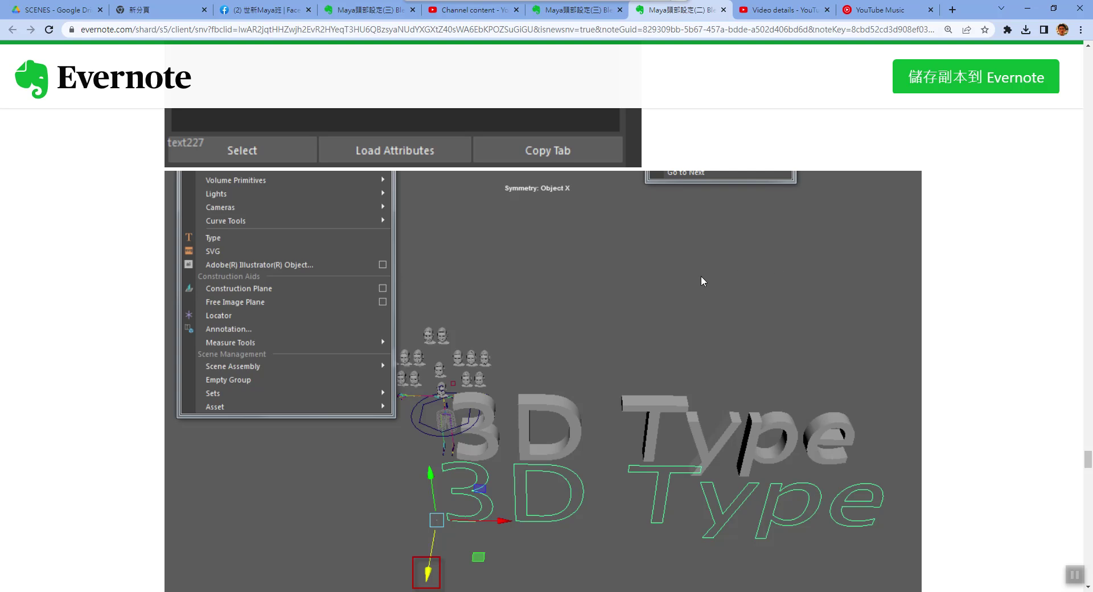
pyautogui.scroll(-5, 702, 275)
pyautogui.scroll(-3, 686, 268)
pyautogui.scroll(-1, 688, 272)
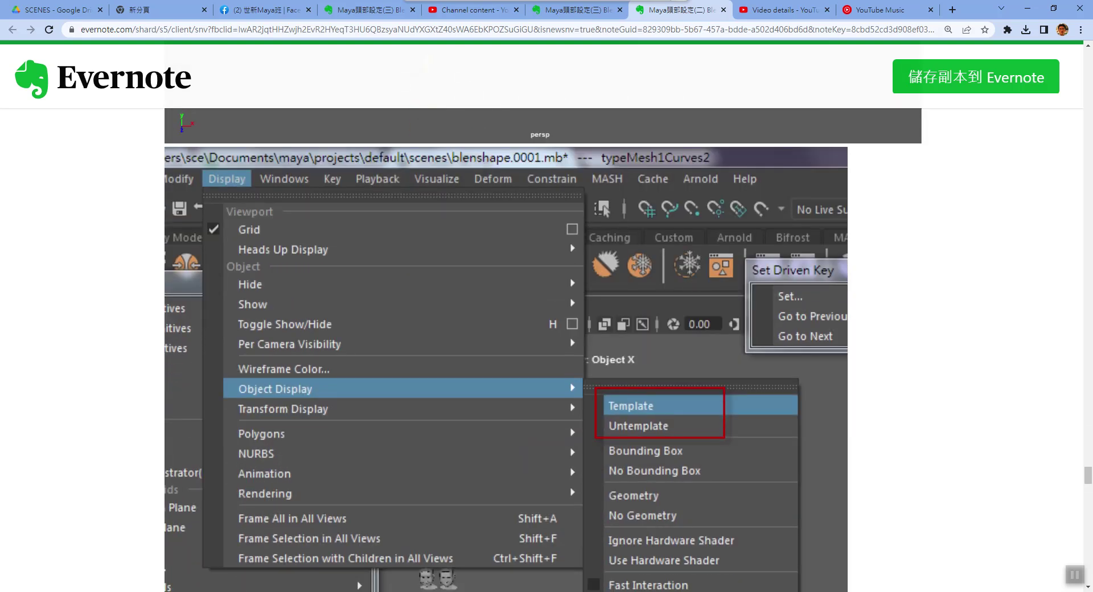
pyautogui.scroll(-8, 688, 273)
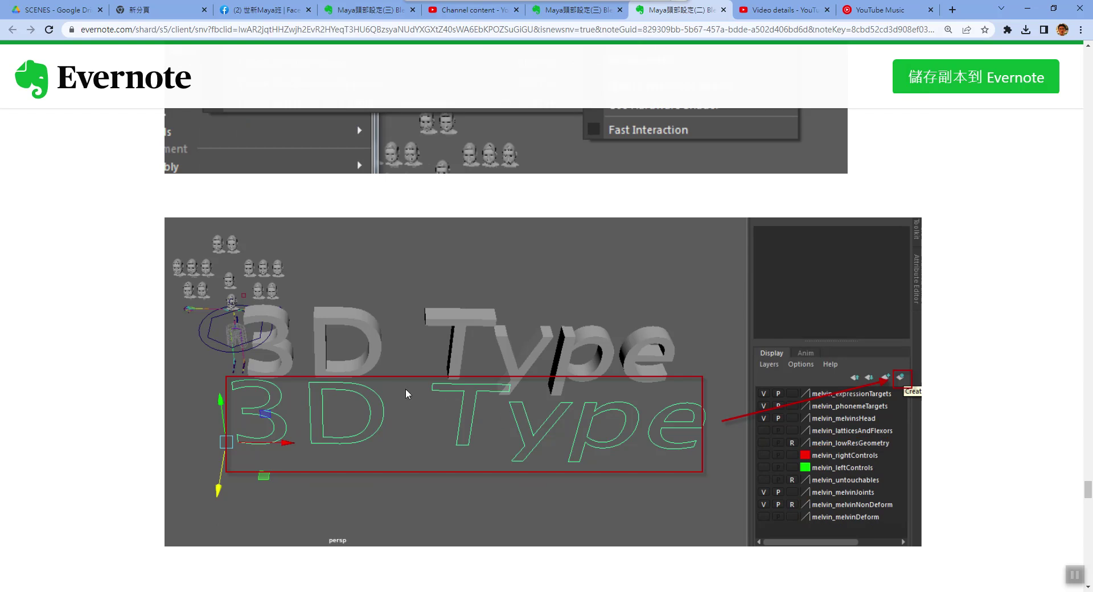
pyautogui.scroll(7, 295, 428)
pyautogui.scroll(2, 348, 364)
pyautogui.scroll(-2, 347, 367)
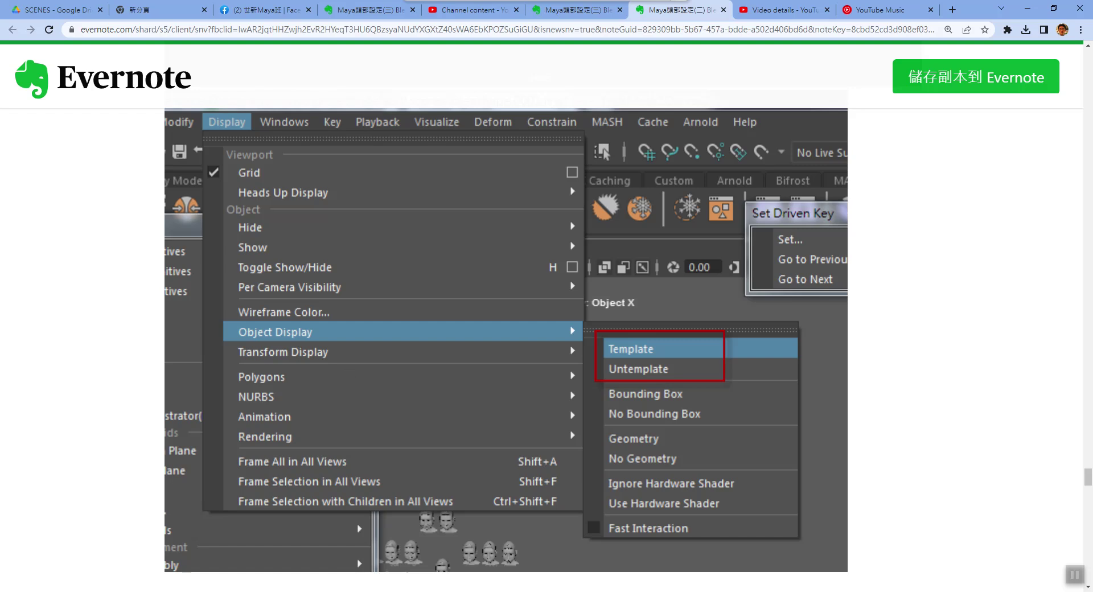
pyautogui.scroll(-4, 348, 368)
pyautogui.scroll(-4, 347, 372)
pyautogui.scroll(-3, 325, 394)
pyautogui.scroll(-1, 326, 395)
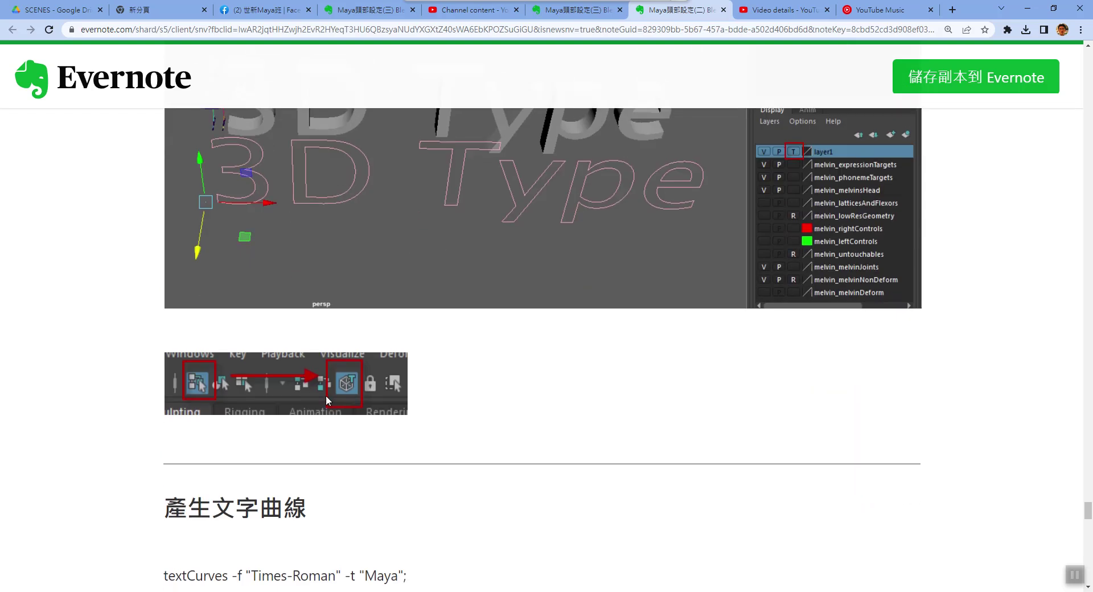
pyautogui.scroll(-2, 327, 399)
pyautogui.scroll(1, 327, 400)
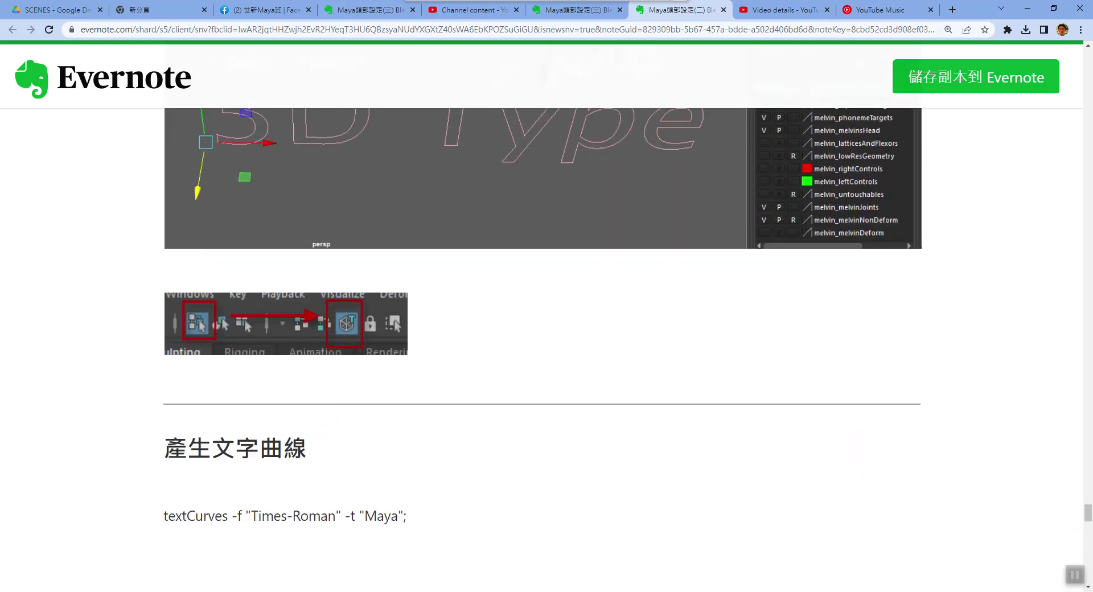
pyautogui.scroll(-3, 327, 404)
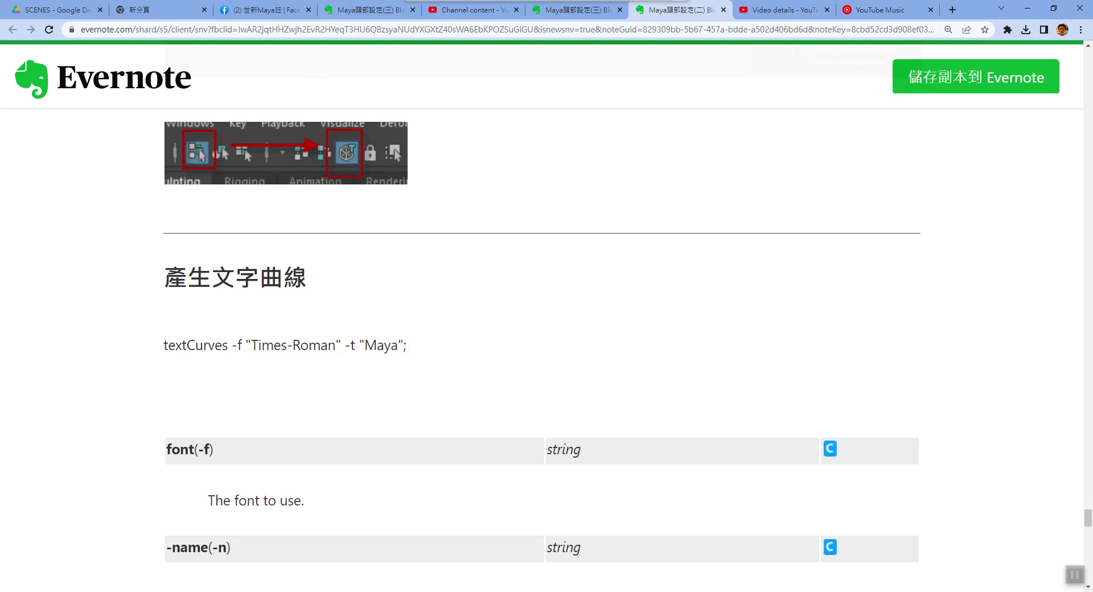
# Step: Back in Maya, bring the target heads into view and select the Frontalis R head
pyautogui.hotkey('alt', 'Tab')
pyautogui.keyDown('alt'); pyautogui.moveTo(532, 336); pyautogui.dragTo(563, 333); pyautogui.keyUp('alt')
pyautogui.scroll(2, 557, 319)
pyautogui.scroll(2, 634, 292)
pyautogui.scroll(2, 546, 311)
pyautogui.scroll(2, 583, 300)
pyautogui.scroll(-1, 583, 300)
pyautogui.scroll(-2, 576, 299)
pyautogui.scroll(-1, 565, 295)
pyautogui.moveTo(548, 306)
pyautogui.keyDown('alt'); pyautogui.mouseDown()
pyautogui.moveTo(520, 312)
pyautogui.moveTo(549, 304)
pyautogui.mouseUp(); pyautogui.keyUp('alt')
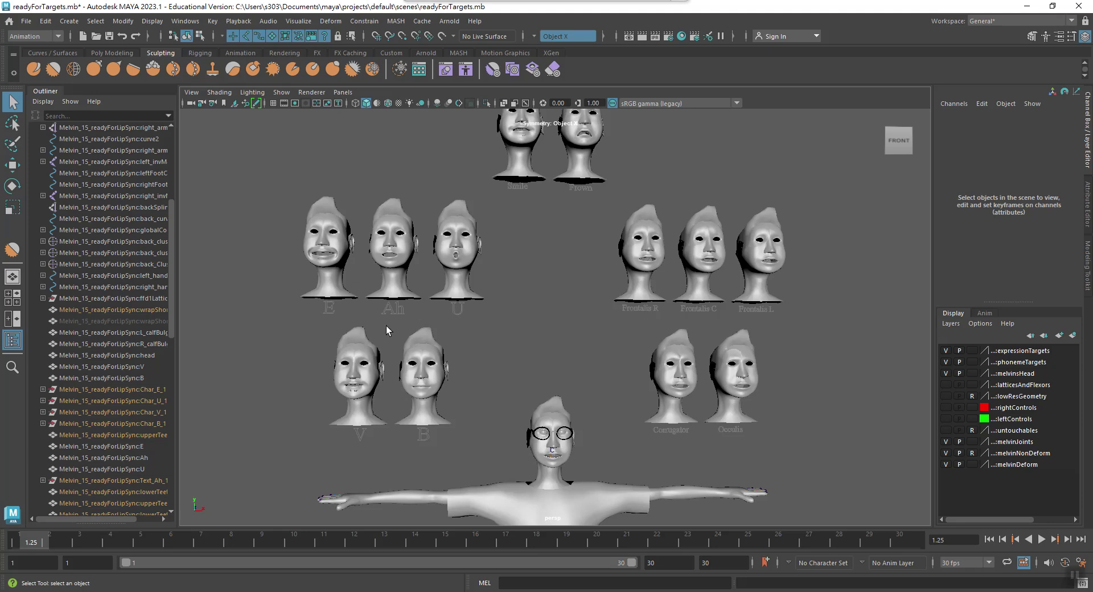
pyautogui.moveTo(497, 432)
pyautogui.keyDown('alt'); pyautogui.mouseDown()
pyautogui.moveTo(487, 372)
pyautogui.moveTo(543, 366)
pyautogui.mouseUp(); pyautogui.keyUp('alt')
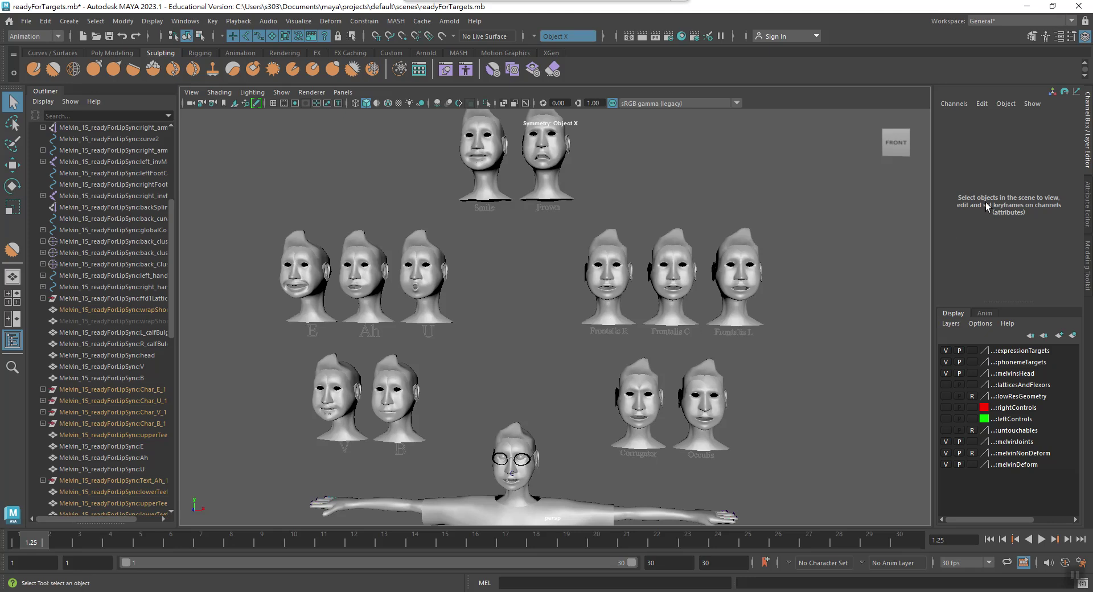
pyautogui.scroll(4, 661, 327)
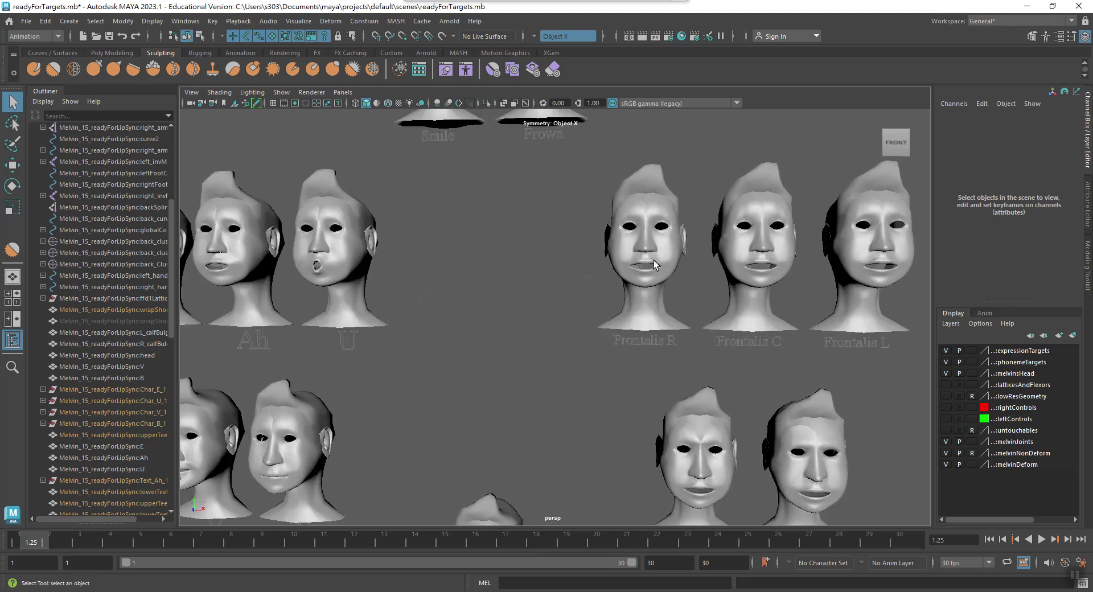
pyautogui.scroll(-2, 671, 251)
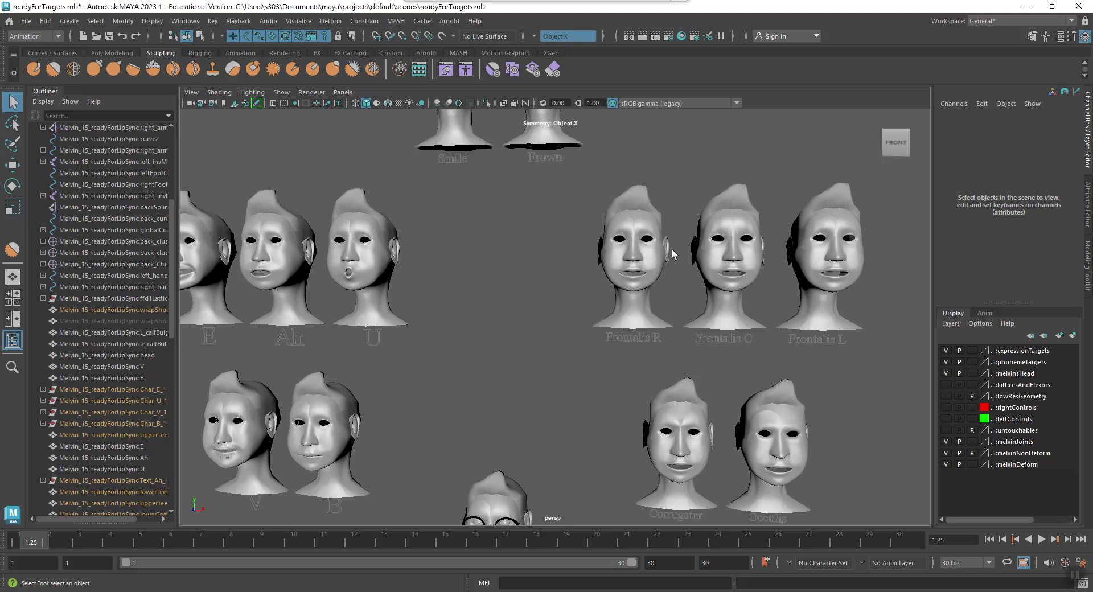
pyautogui.click(646, 229)
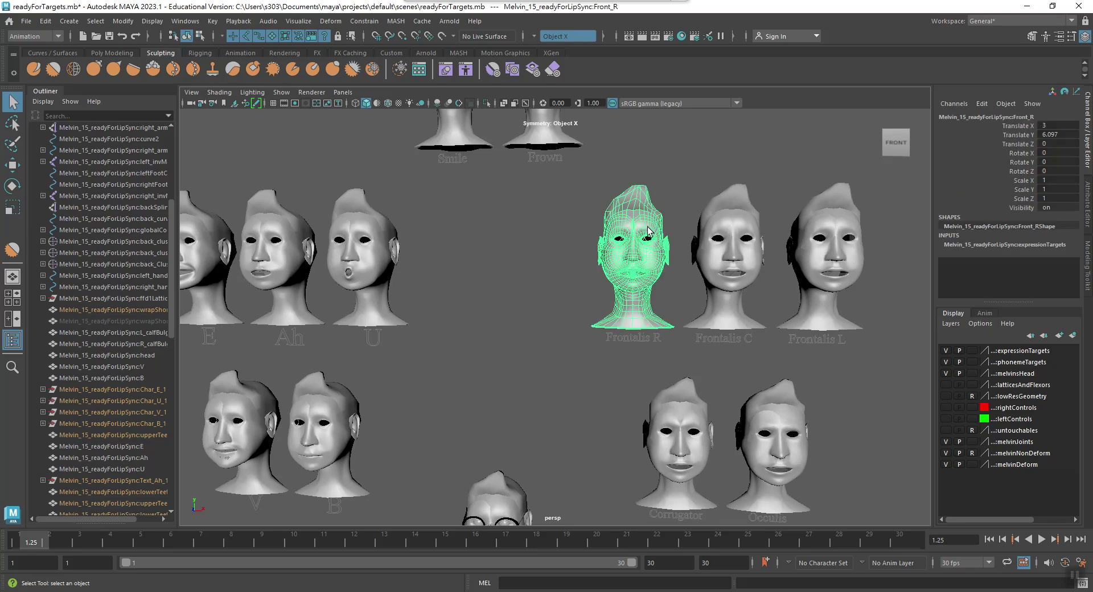
# Step: Clear the selection, turn on Wireframe on Shaded, and centre the Frontalis heads
pyautogui.rightClick(647, 228)
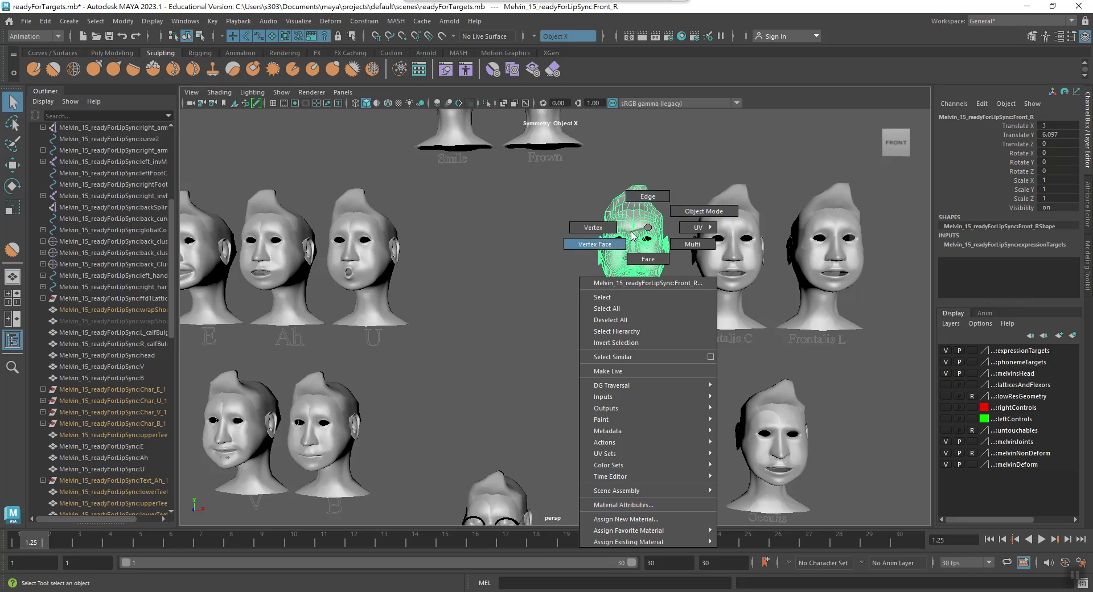
pyautogui.click(521, 179)
pyautogui.click(387, 103)
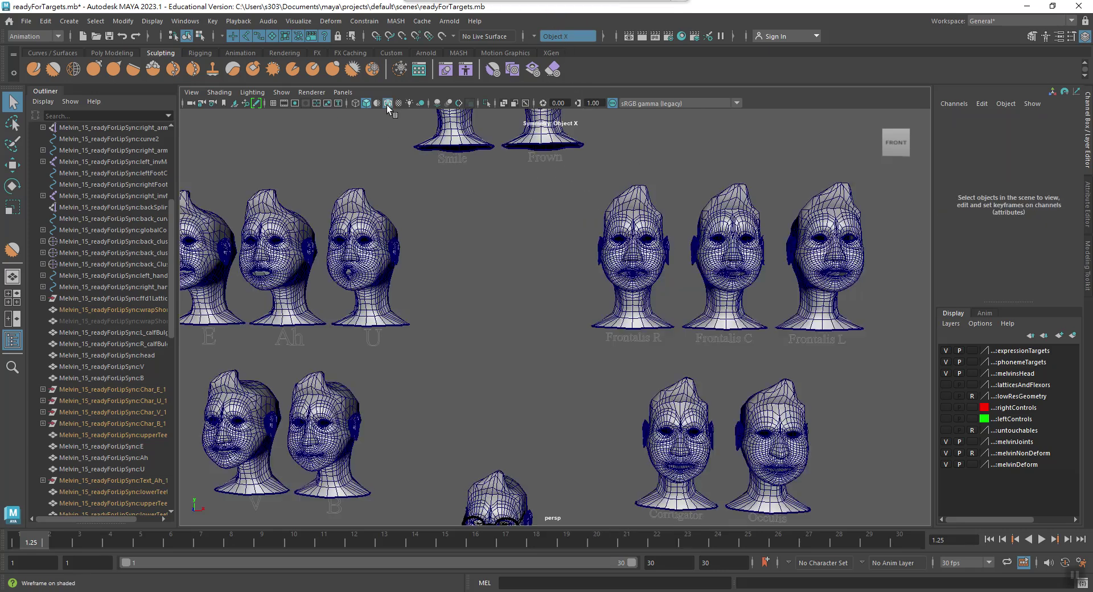
pyautogui.scroll(1, 561, 293)
pyautogui.scroll(2, 564, 295)
pyautogui.scroll(2, 567, 297)
pyautogui.scroll(2, 572, 300)
pyautogui.keyDown('alt'); pyautogui.moveTo(573, 301); pyautogui.dragTo(535, 312, button='middle'); pyautogui.keyUp('alt')
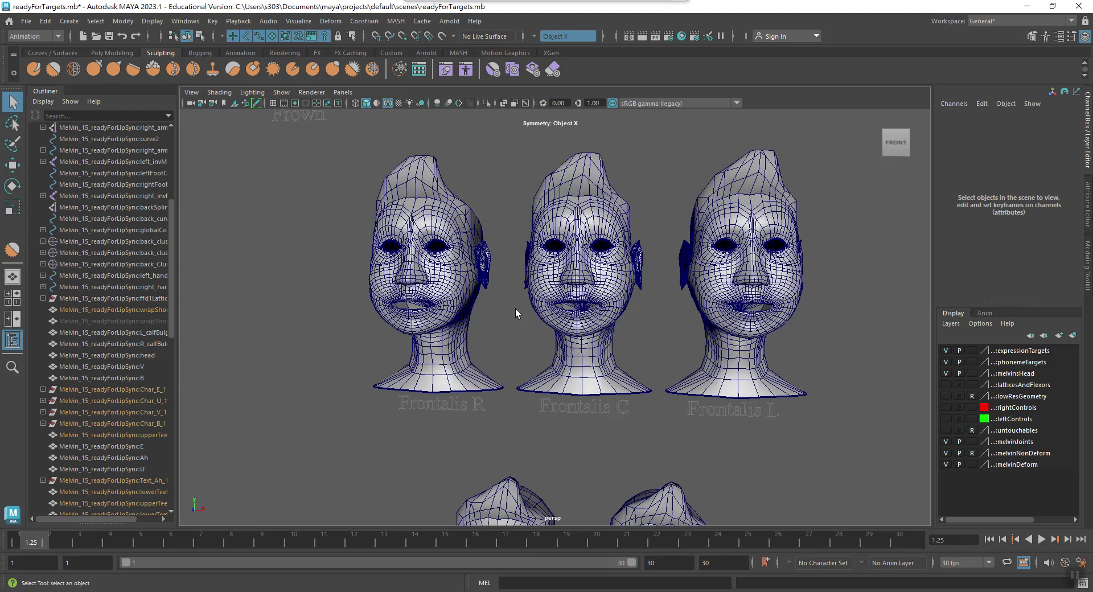
# Step: Switch to the front camera and frame the row of Frontalis target heads
pyautogui.press('space')
pyautogui.moveTo(517, 310); pyautogui.dragTo(521, 343)
pyautogui.keyDown('alt'); pyautogui.moveTo(609, 339); pyautogui.dragTo(524, 495, button='middle'); pyautogui.keyUp('alt')
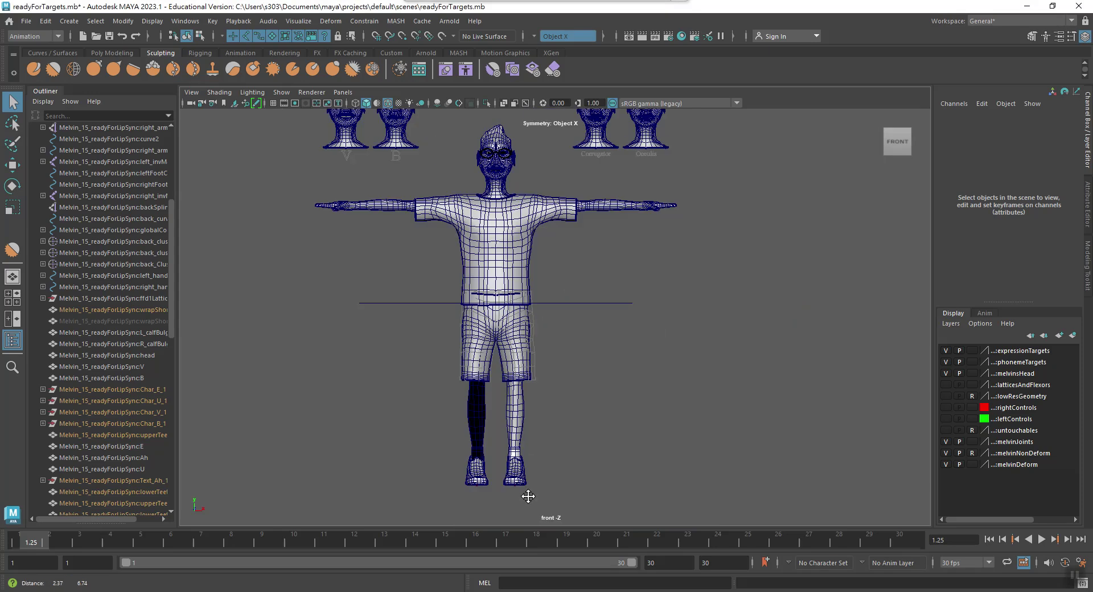
pyautogui.keyDown('alt'); pyautogui.moveTo(700, 287); pyautogui.dragTo(648, 438, button='middle'); pyautogui.keyUp('alt')
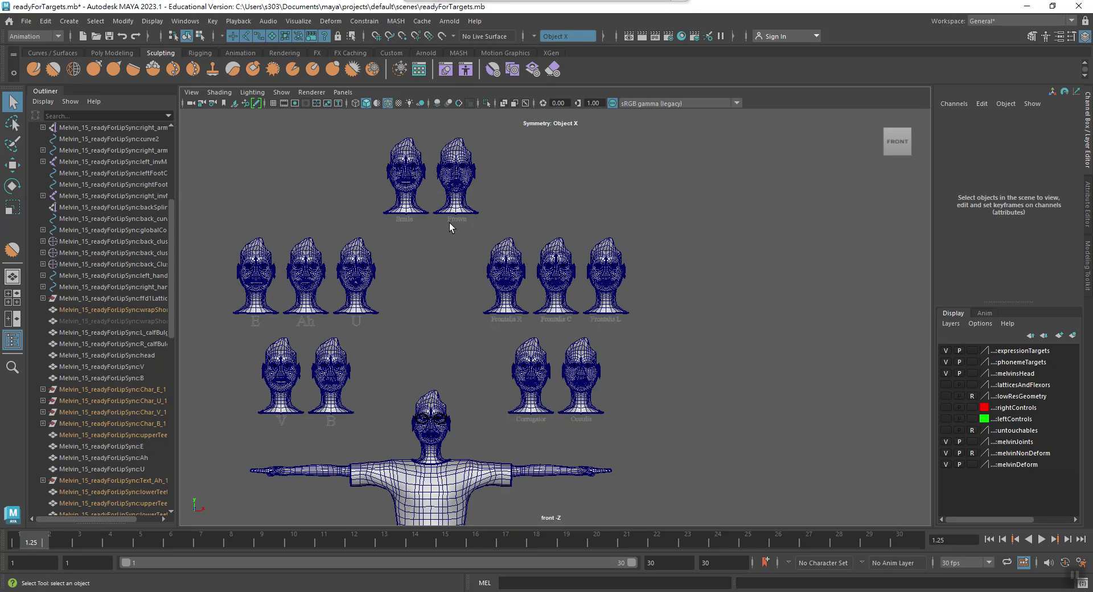
pyautogui.keyDown('ctrl'); pyautogui.keyDown('alt'); pyautogui.moveTo(451, 221); pyautogui.dragTo(697, 326); pyautogui.keyUp('alt'); pyautogui.keyUp('ctrl')
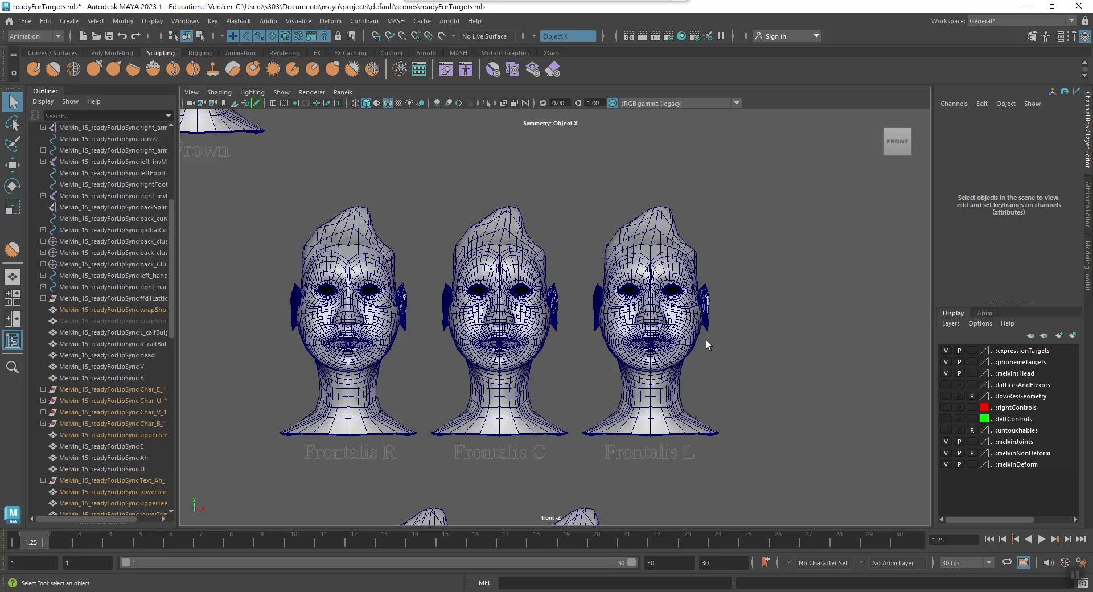
pyautogui.moveTo(660, 238); pyautogui.dragTo(636, 515, button='right')
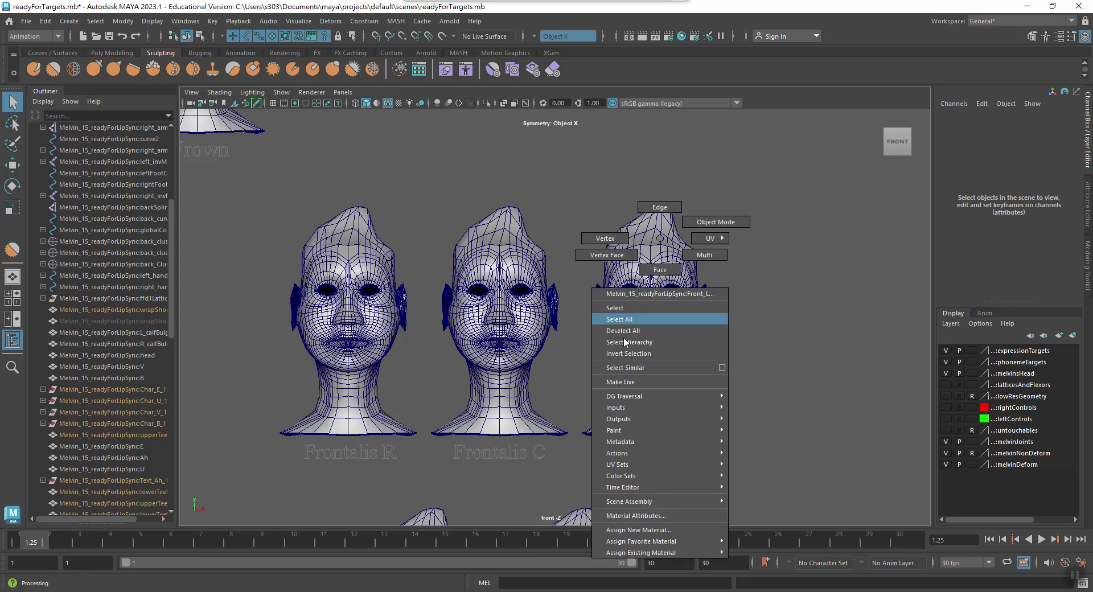
# Step: Inspect the heads' lambert1 material attributes, then display the heads textured and deselect
pyautogui.click(636, 515)
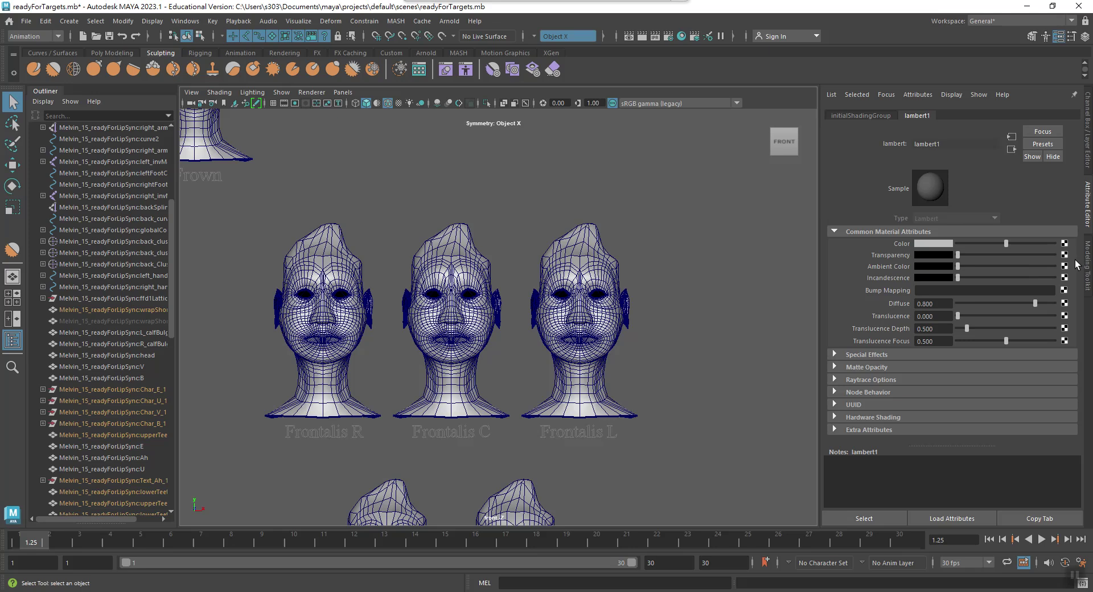
pyautogui.click(576, 262)
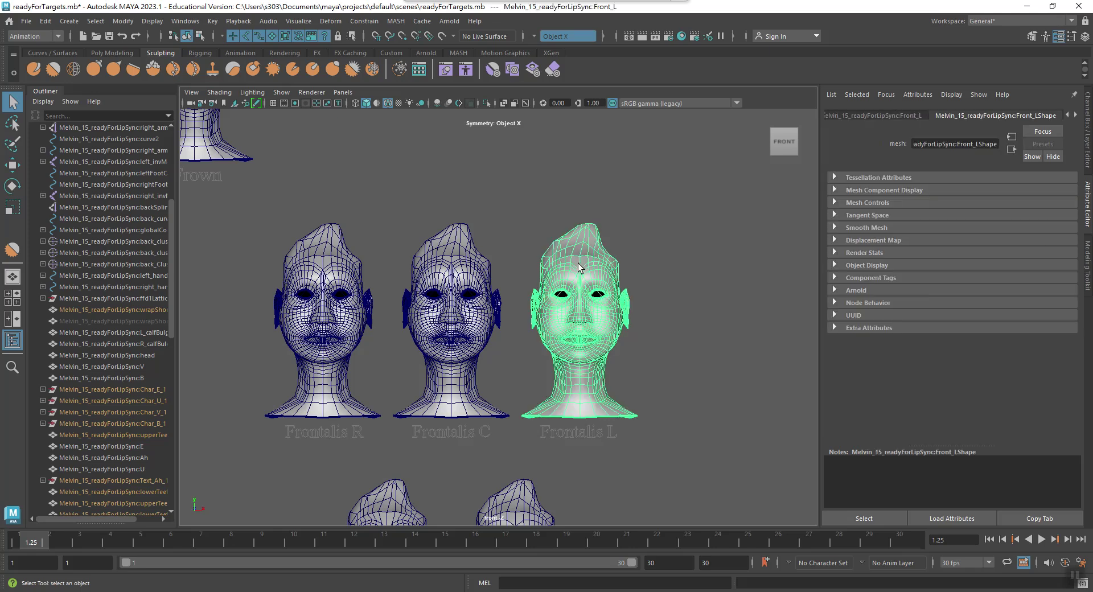
pyautogui.moveTo(593, 266); pyautogui.dragTo(586, 545, button='right')
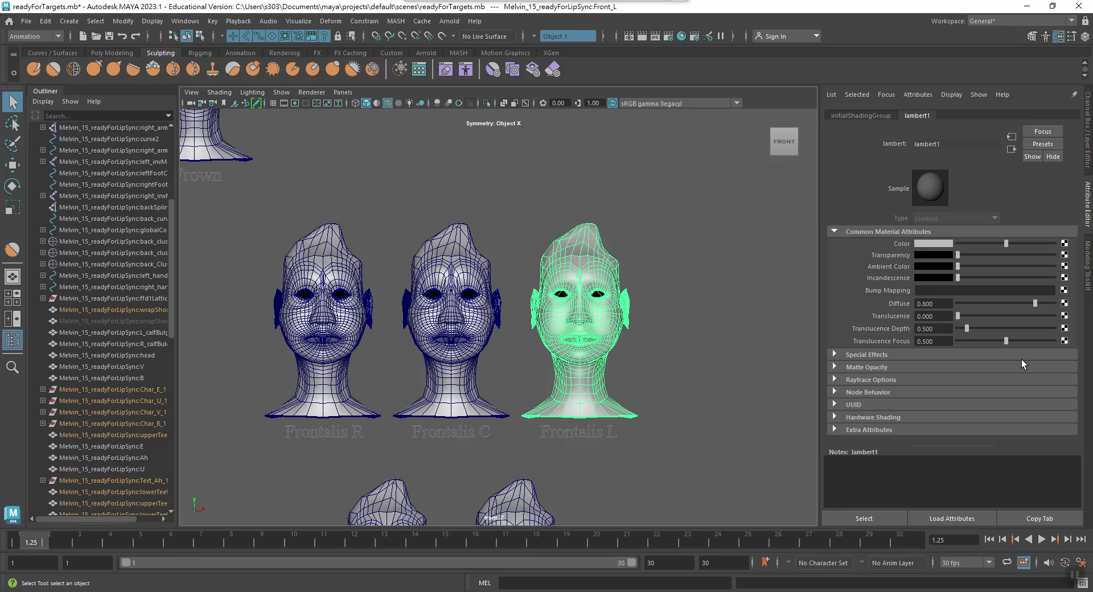
pyautogui.click(397, 105)
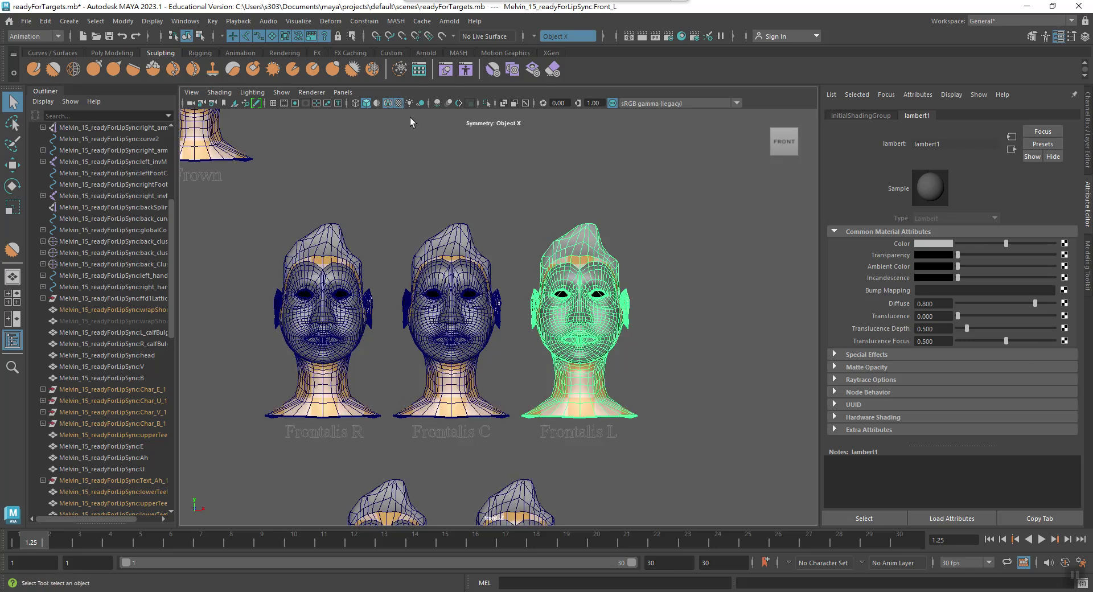
pyautogui.click(589, 268)
pyautogui.moveTo(546, 251)
pyautogui.keyDown('alt'); pyautogui.mouseDown(button='right')
pyautogui.moveTo(724, 236)
pyautogui.moveTo(903, 242)
pyautogui.moveTo(508, 247)
pyautogui.mouseUp(button='right'); pyautogui.keyUp('alt')
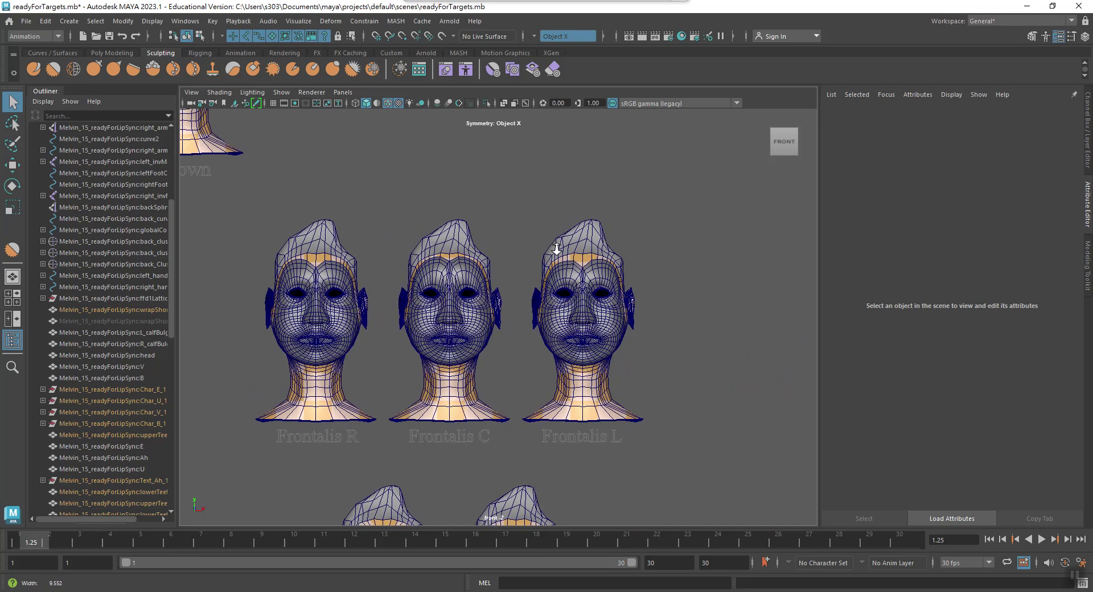
# Step: Turn off Wireframe on Shaded and frame the main glasses-wearing character head
pyautogui.moveTo(509, 248)
pyautogui.keyDown('alt'); pyautogui.mouseDown(button='middle')
pyautogui.moveTo(584, 271)
pyautogui.moveTo(561, 366)
pyautogui.mouseUp(button='middle'); pyautogui.keyUp('alt')
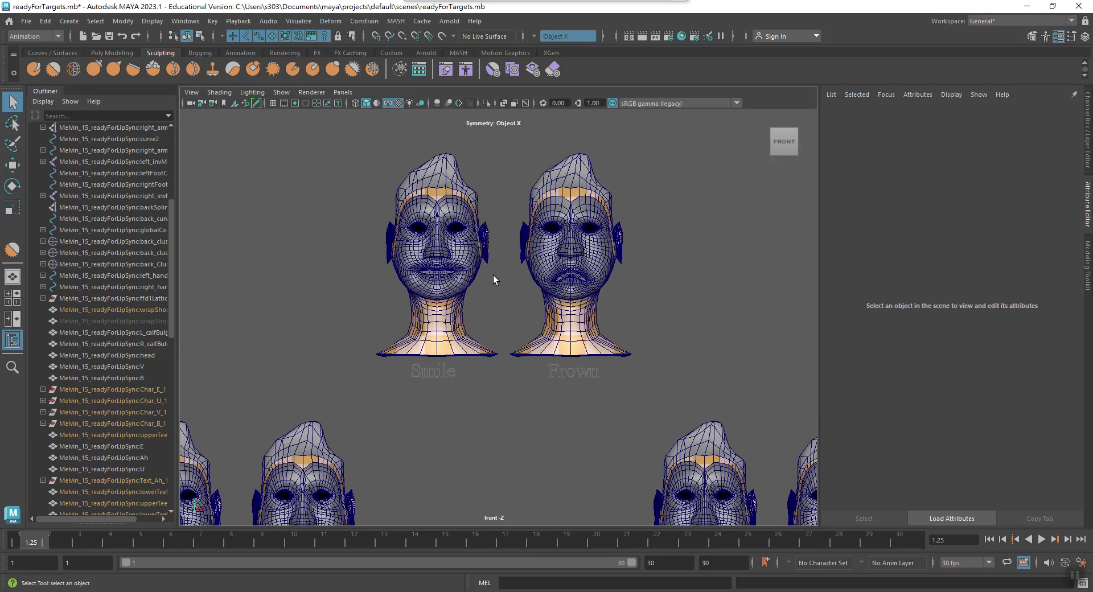
pyautogui.keyDown('alt'); pyautogui.moveTo(396, 135); pyautogui.dragTo(681, 399, button='middle'); pyautogui.keyUp('alt')
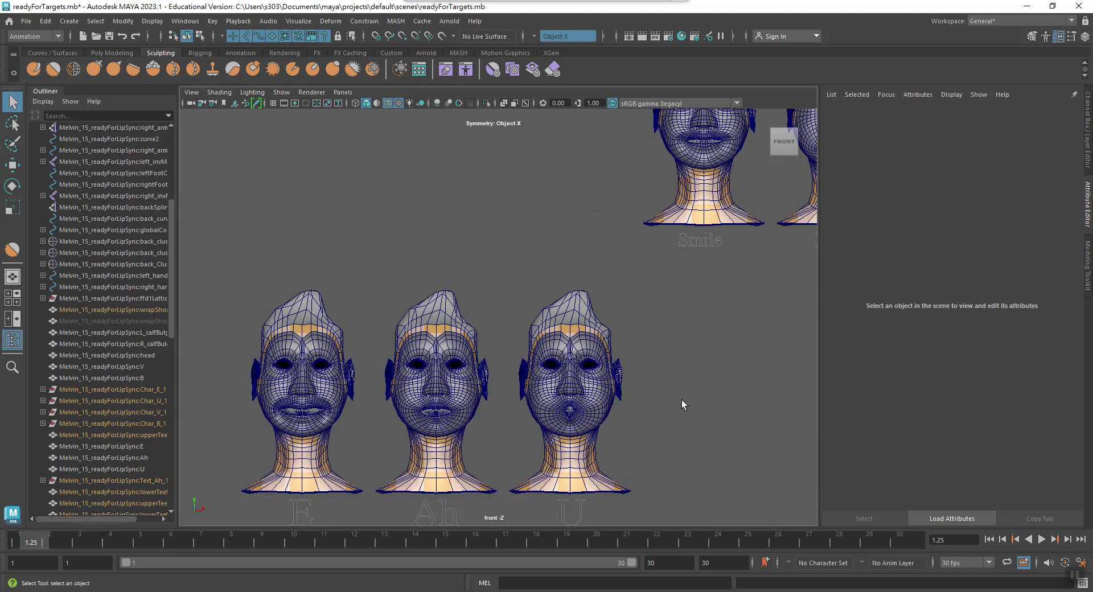
pyautogui.click(387, 103)
pyautogui.moveTo(500, 267)
pyautogui.keyDown('alt'); pyautogui.mouseDown(button='middle')
pyautogui.moveTo(442, 256)
pyautogui.moveTo(411, 185)
pyautogui.mouseUp(button='middle'); pyautogui.keyUp('alt')
pyautogui.moveTo(411, 185)
pyautogui.keyDown('alt'); pyautogui.mouseDown(button='right')
pyautogui.moveTo(281, 250)
pyautogui.moveTo(326, 204)
pyautogui.moveTo(893, 195)
pyautogui.moveTo(835, 193)
pyautogui.moveTo(764, 242)
pyautogui.mouseUp(button='right'); pyautogui.keyUp('alt')
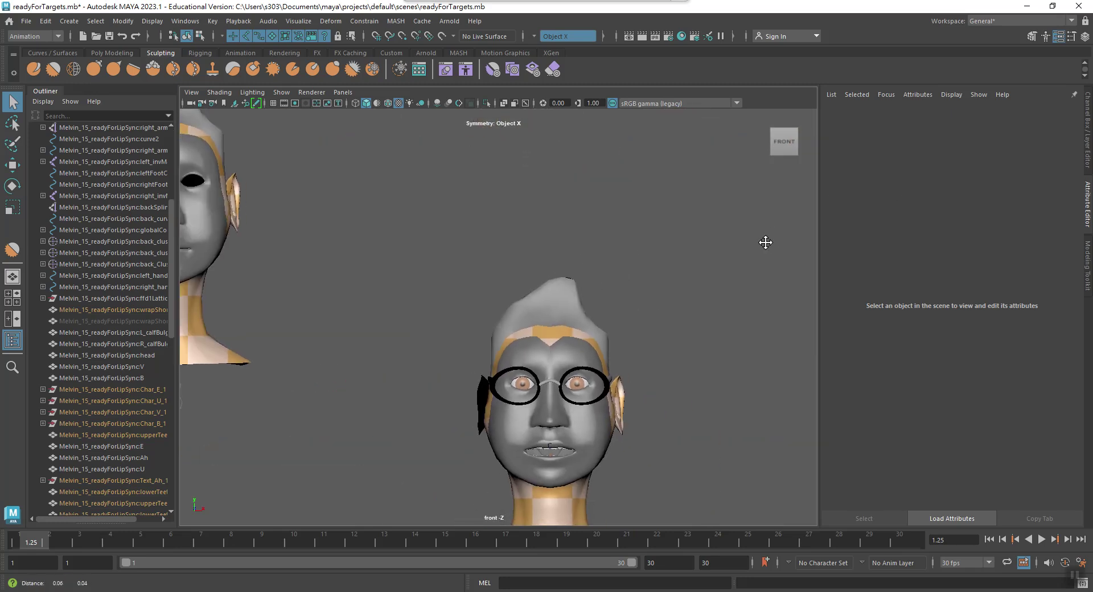
pyautogui.keyDown('alt'); pyautogui.moveTo(764, 241); pyautogui.dragTo(725, 207, button='middle'); pyautogui.keyUp('alt')
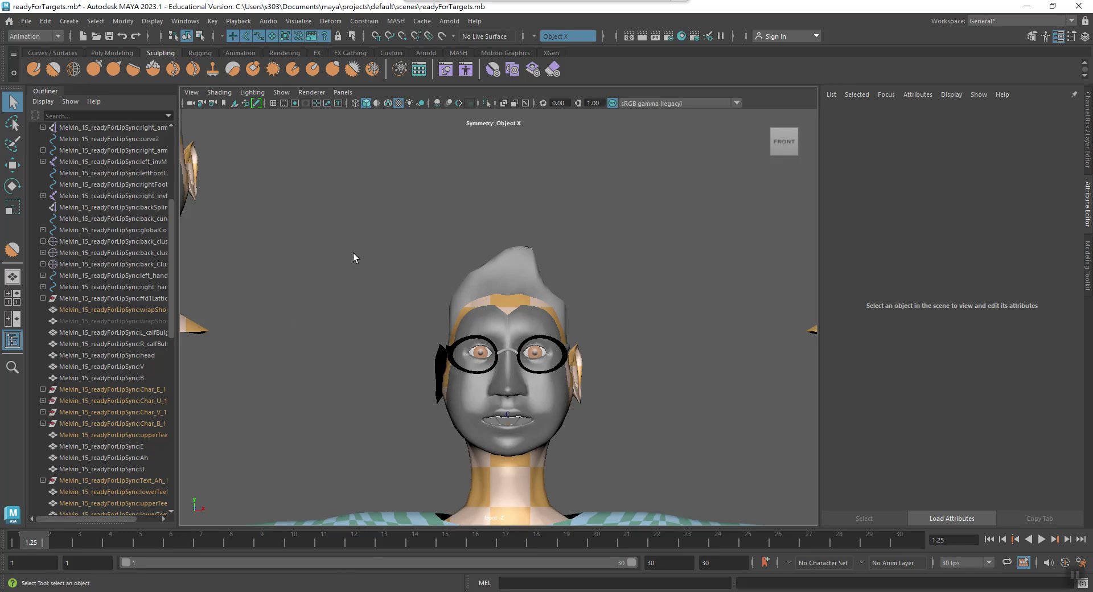
# Step: Bring up the Create menu
pyautogui.click(68, 21)
pyautogui.click(69, 21)
pyautogui.click(69, 21)
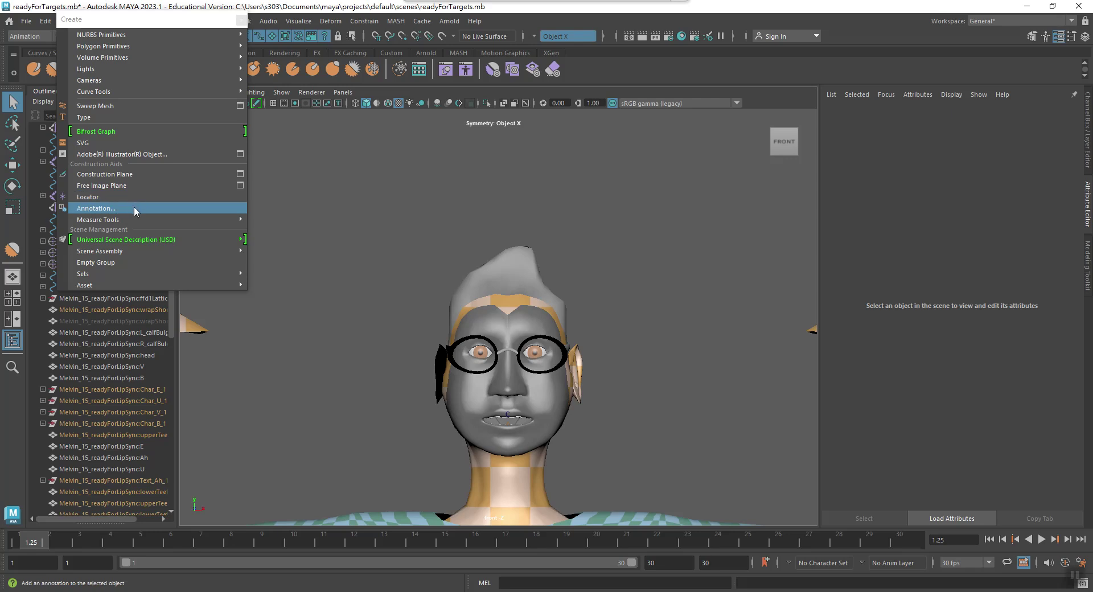
# Step: Create a 3D Type object and view it beside the character in the perspective camera
pyautogui.click(140, 118)
pyautogui.scroll(-5, 533, 254)
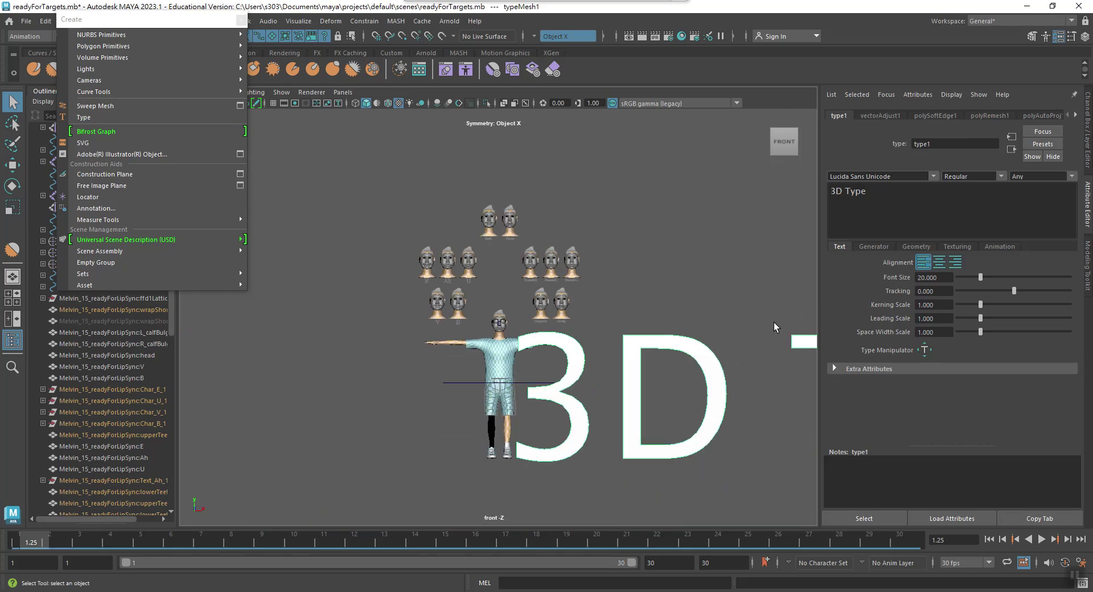
pyautogui.press('space')
pyautogui.moveTo(681, 305)
pyautogui.mouseDown()
pyautogui.moveTo(683, 287)
pyautogui.moveTo(736, 326)
pyautogui.mouseUp()
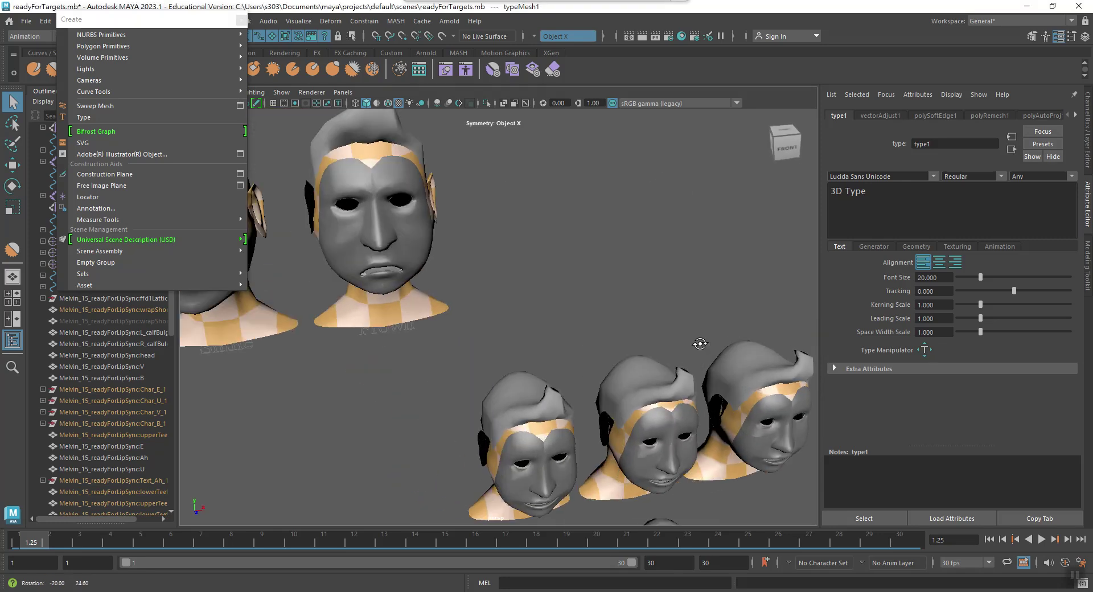
pyautogui.moveTo(736, 327)
pyautogui.keyDown('alt'); pyautogui.mouseDown(button='middle')
pyautogui.moveTo(681, 330)
pyautogui.moveTo(690, 336)
pyautogui.moveTo(768, 306)
pyautogui.mouseUp(button='middle'); pyautogui.keyUp('alt')
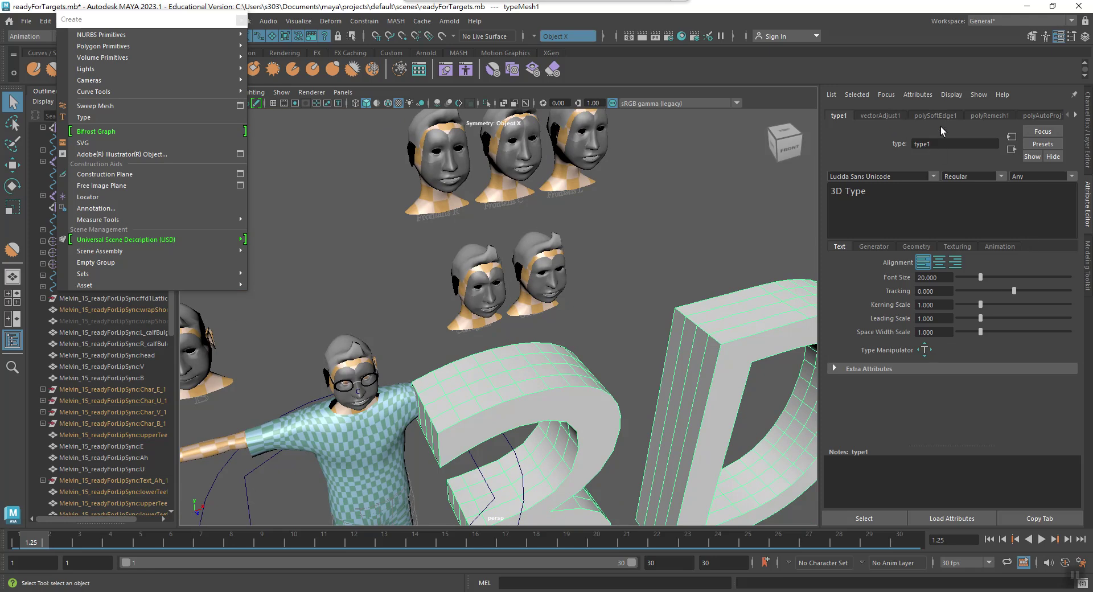
# Step: Browse the type's history nodes (polyAutoProj1, shellDeformer1, polySoftEdge1, vectorAdjust1) and widen the Attribute Editor
pyautogui.click(1075, 114)
pyautogui.click(1075, 114)
pyautogui.click(981, 117)
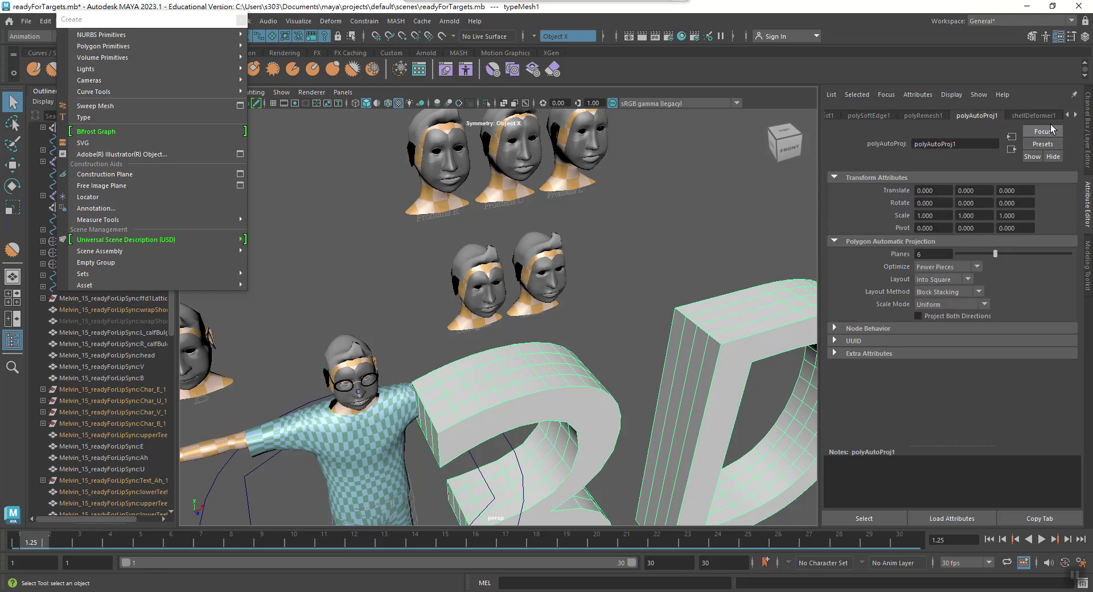
pyautogui.click(1042, 118)
pyautogui.click(889, 117)
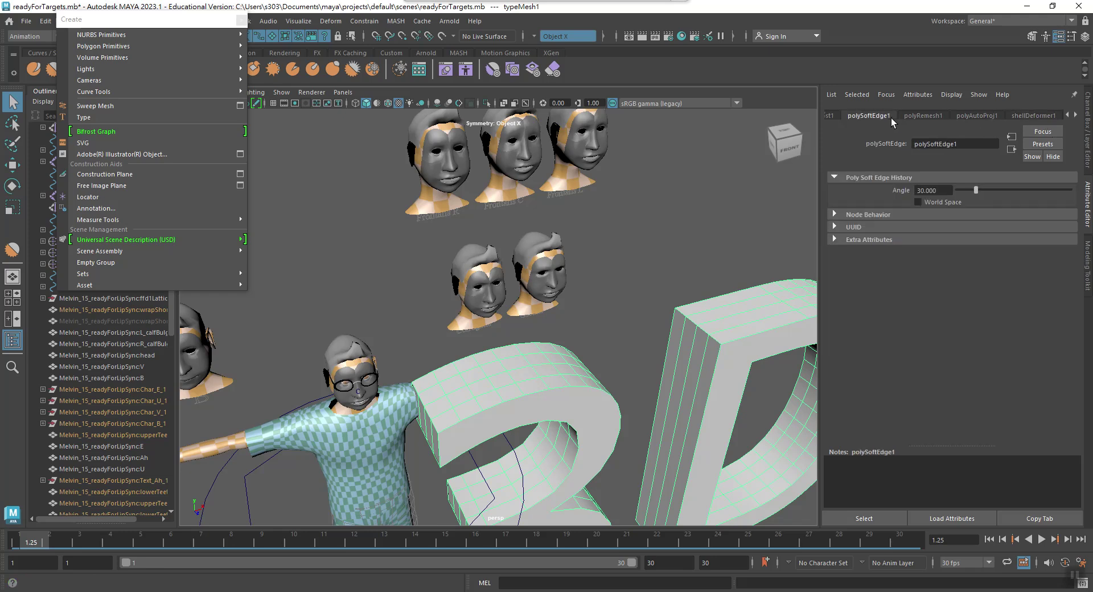
pyautogui.click(912, 116)
pyautogui.click(831, 117)
pyautogui.moveTo(820, 134); pyautogui.dragTo(678, 143)
pyautogui.click(694, 116)
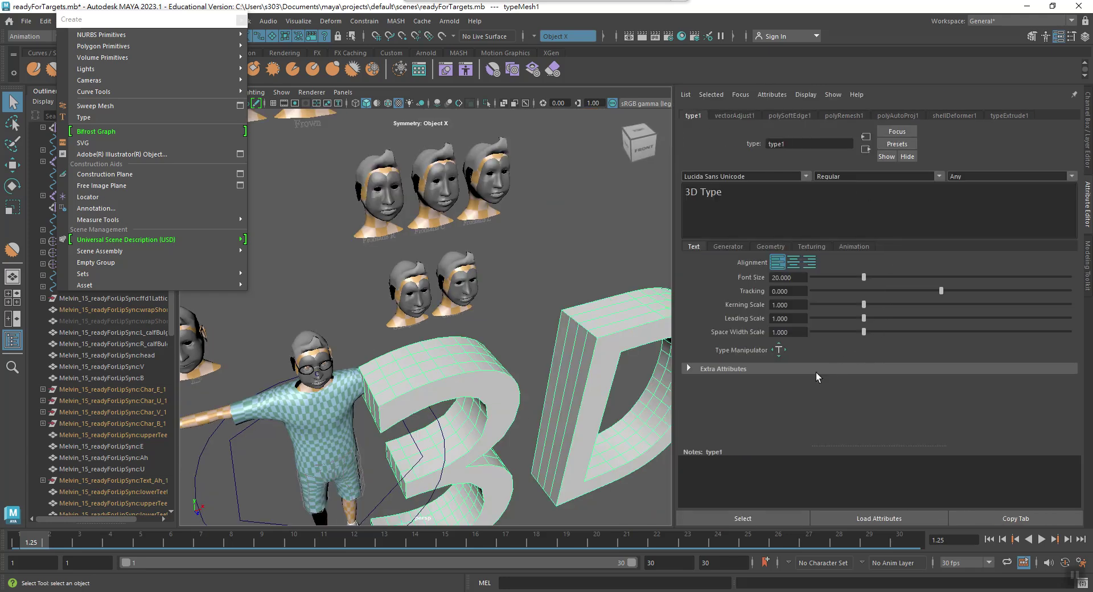
# Step: Change the type1 text to 'AAA', leaving the font unchanged
pyautogui.click(688, 368)
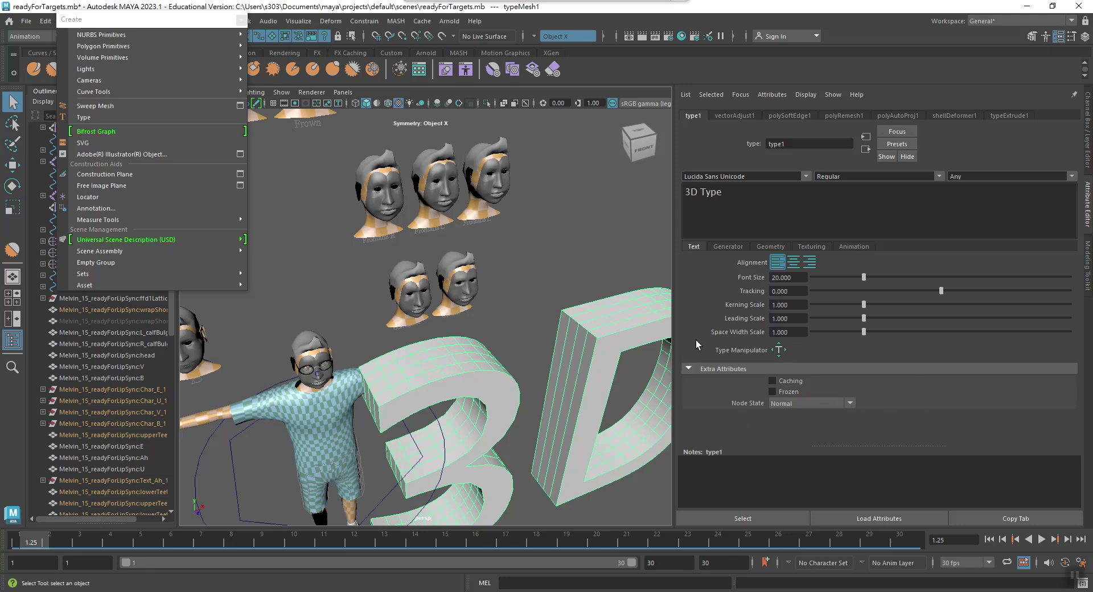
pyautogui.scroll(-5, 555, 368)
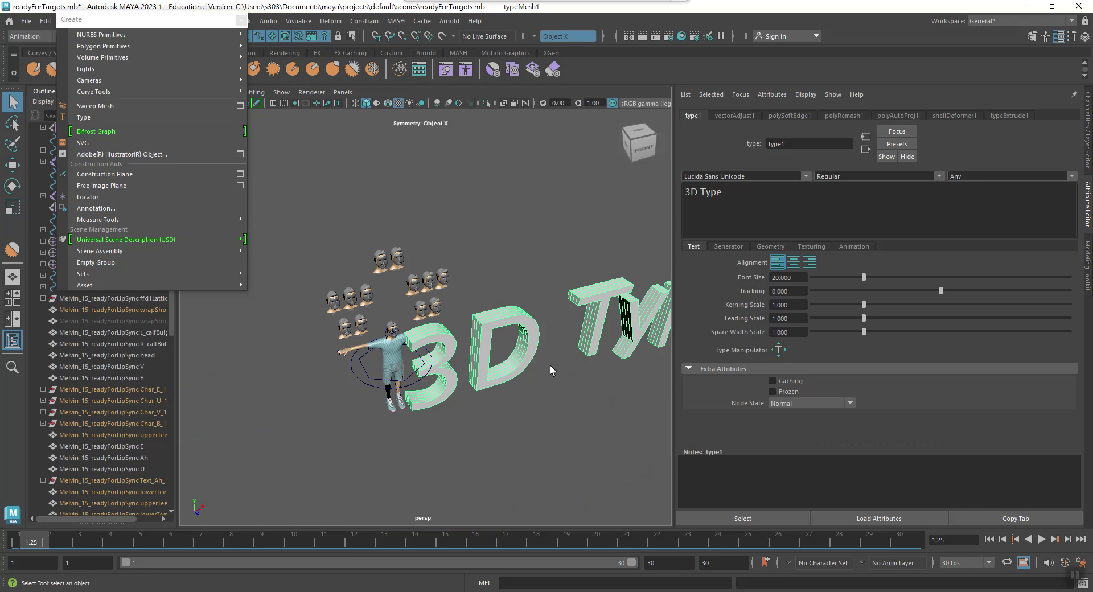
pyautogui.scroll(5, 550, 370)
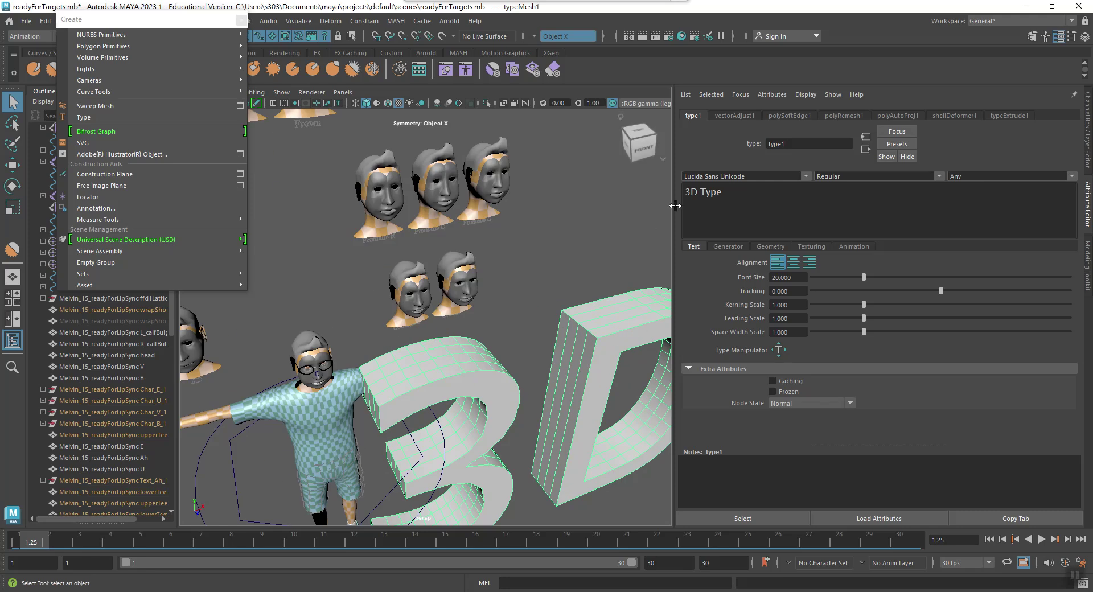
pyautogui.tripleClick(731, 194)
pyautogui.write('AAA')
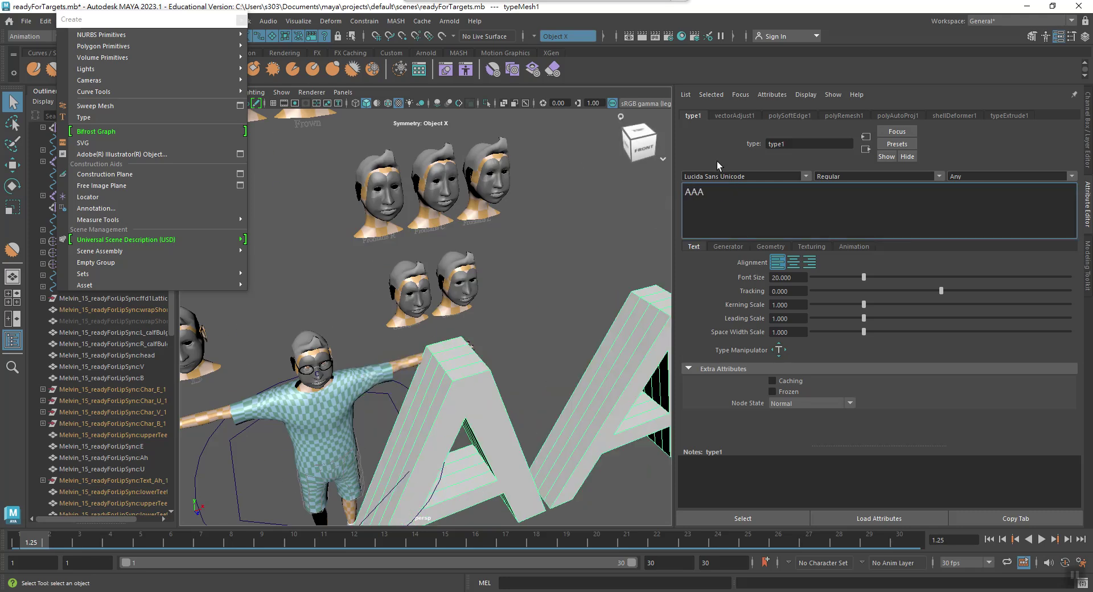
pyautogui.click(801, 173)
pyautogui.click(804, 176)
pyautogui.click(803, 176)
pyautogui.scroll(-5, 497, 329)
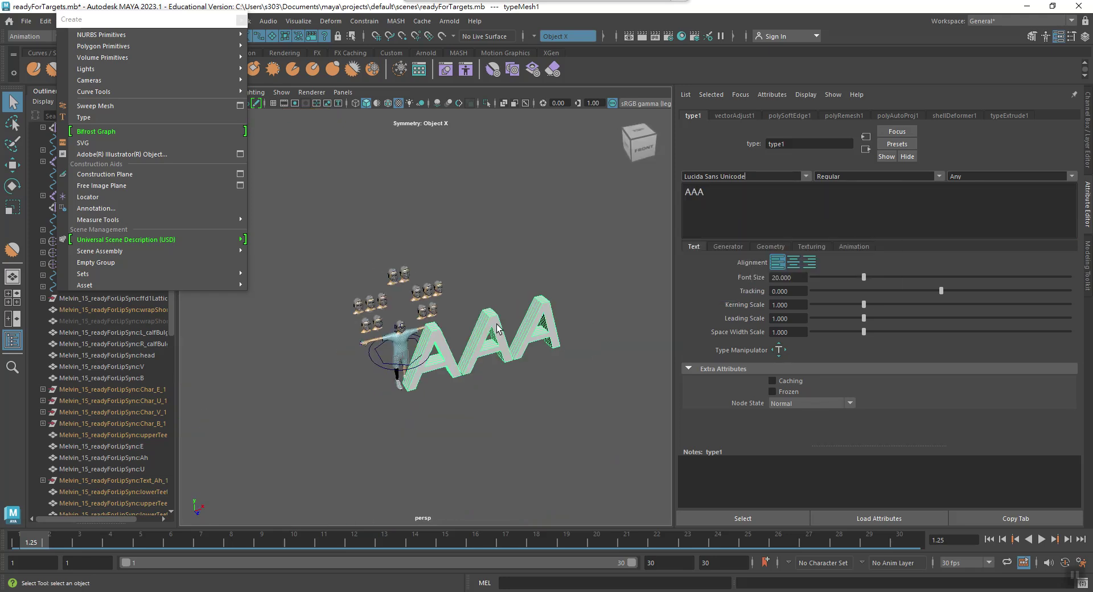
pyautogui.scroll(5, 498, 329)
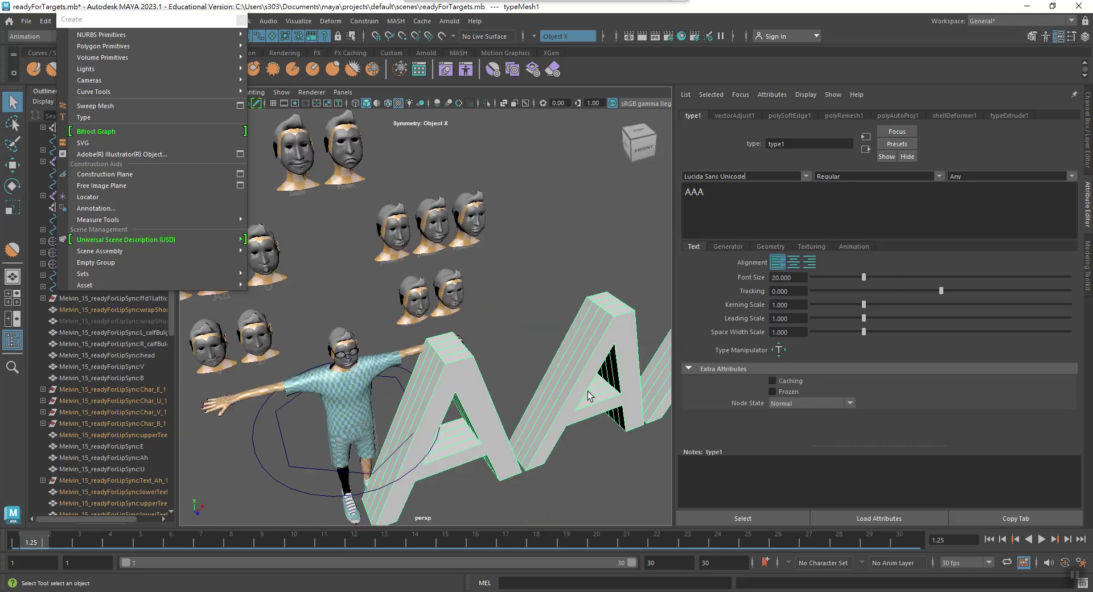
# Step: Select the AAA text mesh and delete it
pyautogui.click(600, 274)
pyautogui.click(583, 327)
pyautogui.press('Delete')
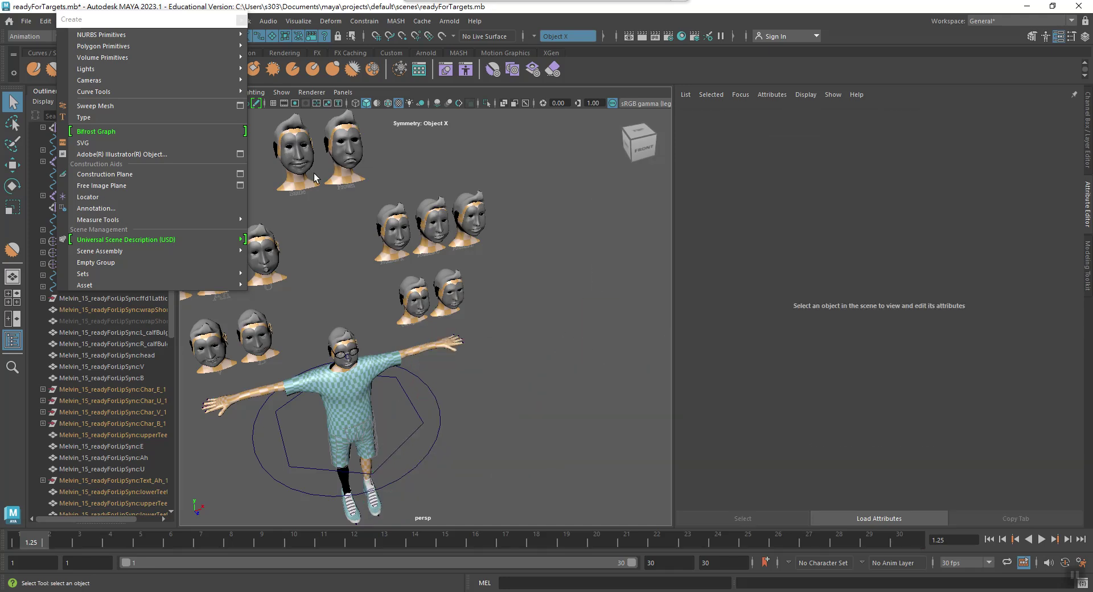
pyautogui.click(113, 589)
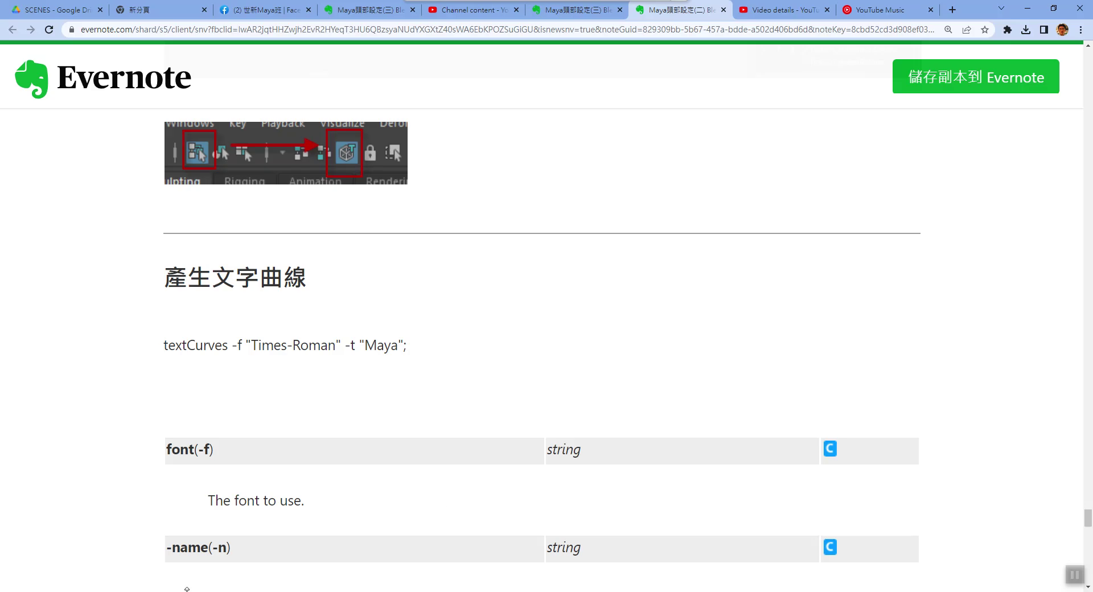
# Step: Copy the line textCurves -f "Times-Roman" -t "Maya"; from the note and return to Maya
pyautogui.scroll(3, 387, 407)
pyautogui.scroll(-4, 421, 390)
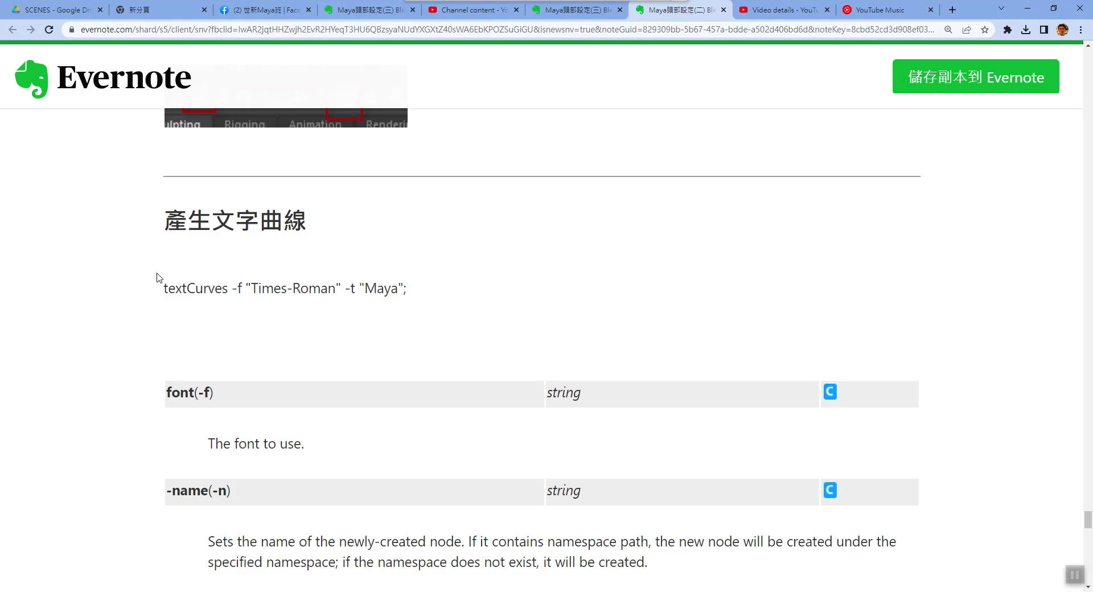
pyautogui.moveTo(158, 273); pyautogui.dragTo(436, 300)
pyautogui.click(435, 300)
pyautogui.tripleClick(203, 305)
pyautogui.hotkey('ctrl', 'c')
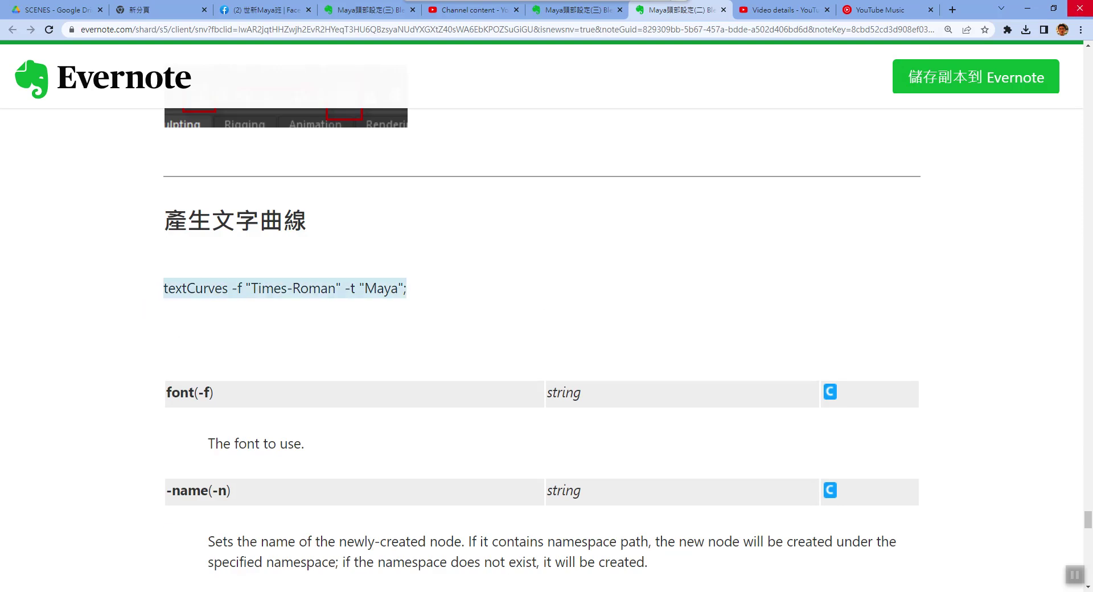
pyautogui.click(1027, 9)
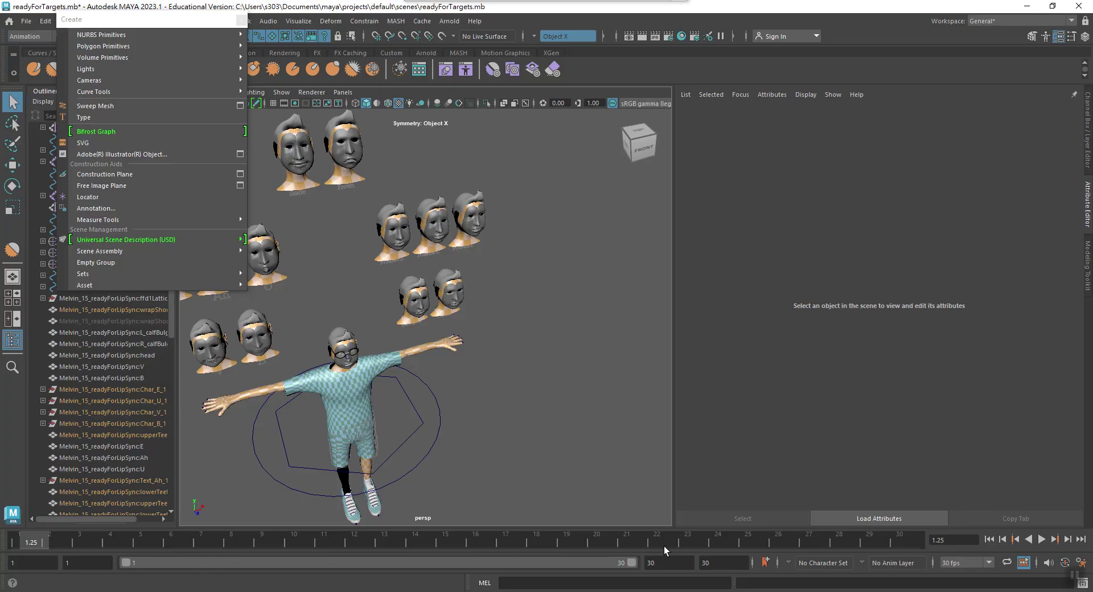
# Step: Run the pasted textCurves command edited to 'Smile' and frame the new text curves
pyautogui.click(586, 584)
pyautogui.hotkey('ctrl', 'v')
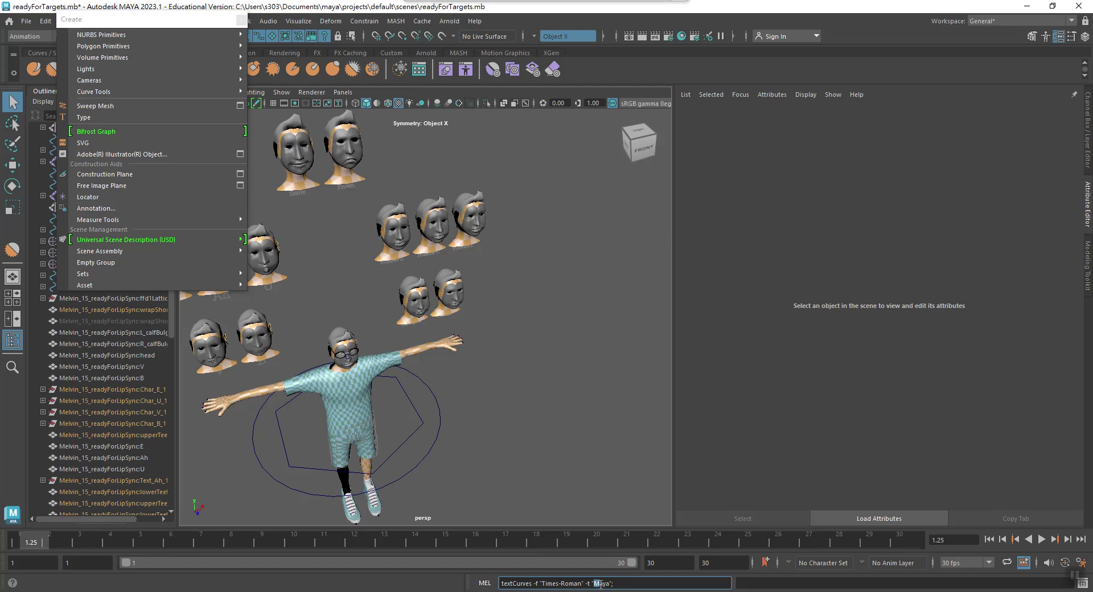
pyautogui.write('Smile')
pyautogui.press('Return')
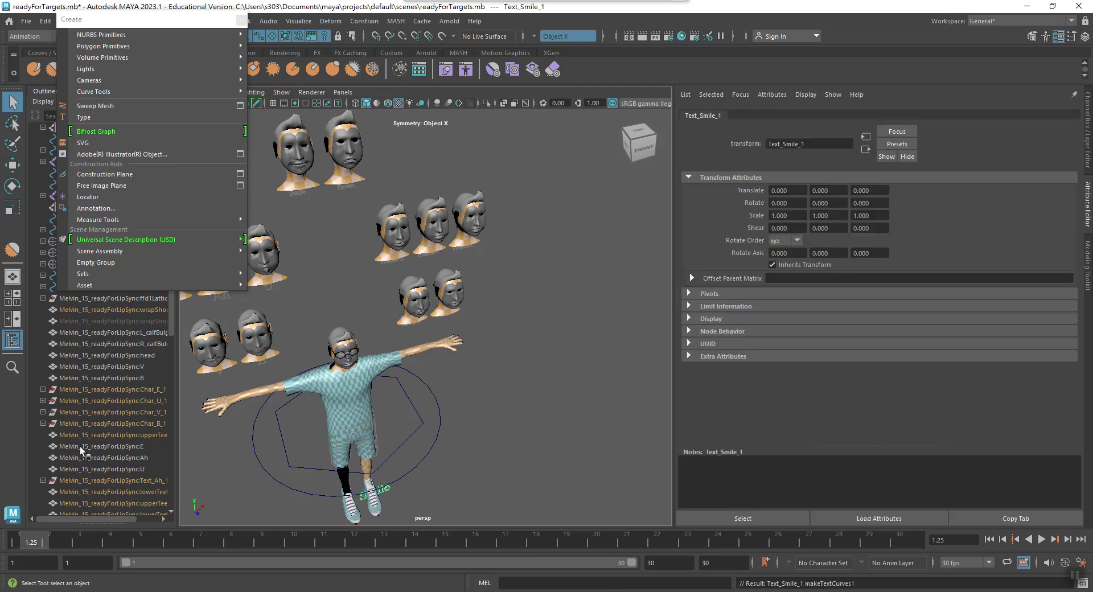
pyautogui.moveTo(295, 497)
pyautogui.keyDown('alt'); pyautogui.mouseDown()
pyautogui.moveTo(486, 373)
pyautogui.moveTo(497, 446)
pyautogui.mouseUp(); pyautogui.keyUp('alt')
pyautogui.press('f')
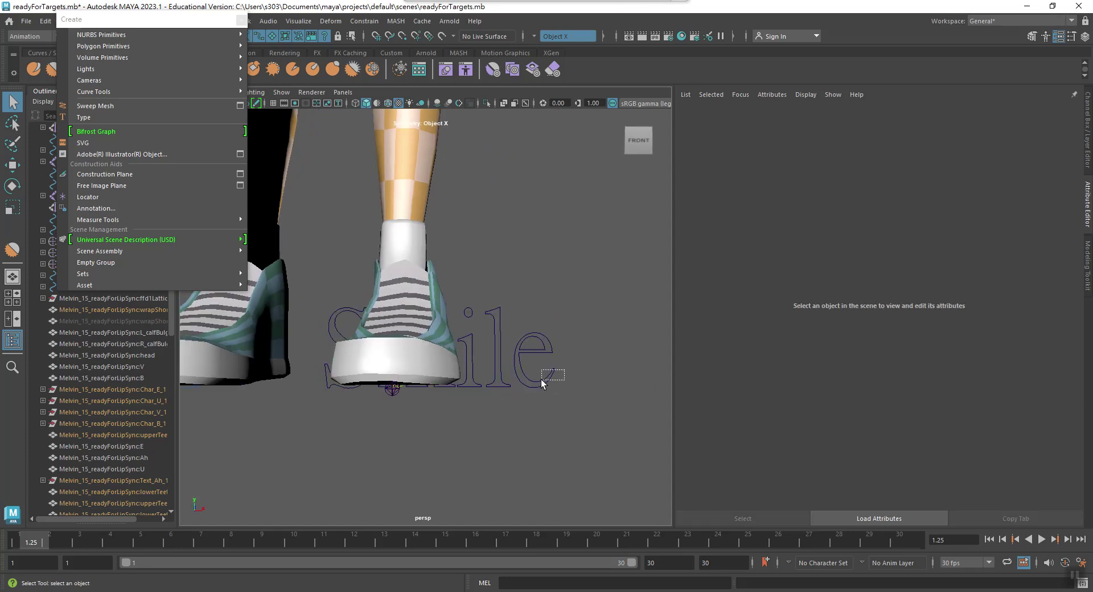
# Step: Select the Text_Smile_1 group in the Outliner and delete it
pyautogui.moveTo(541, 384); pyautogui.dragTo(503, 392)
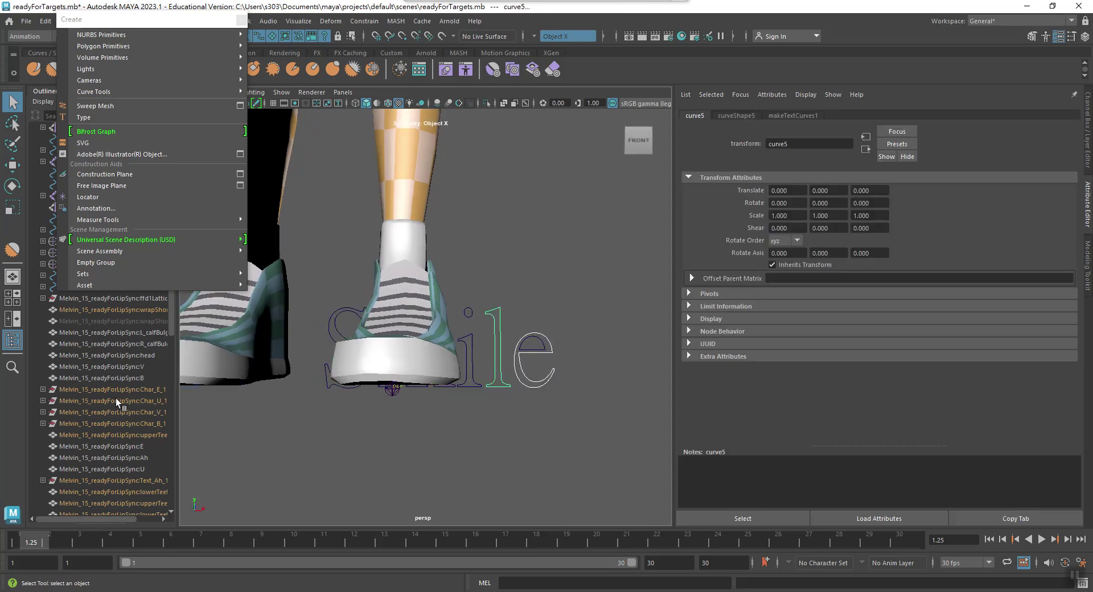
pyautogui.click(241, 19)
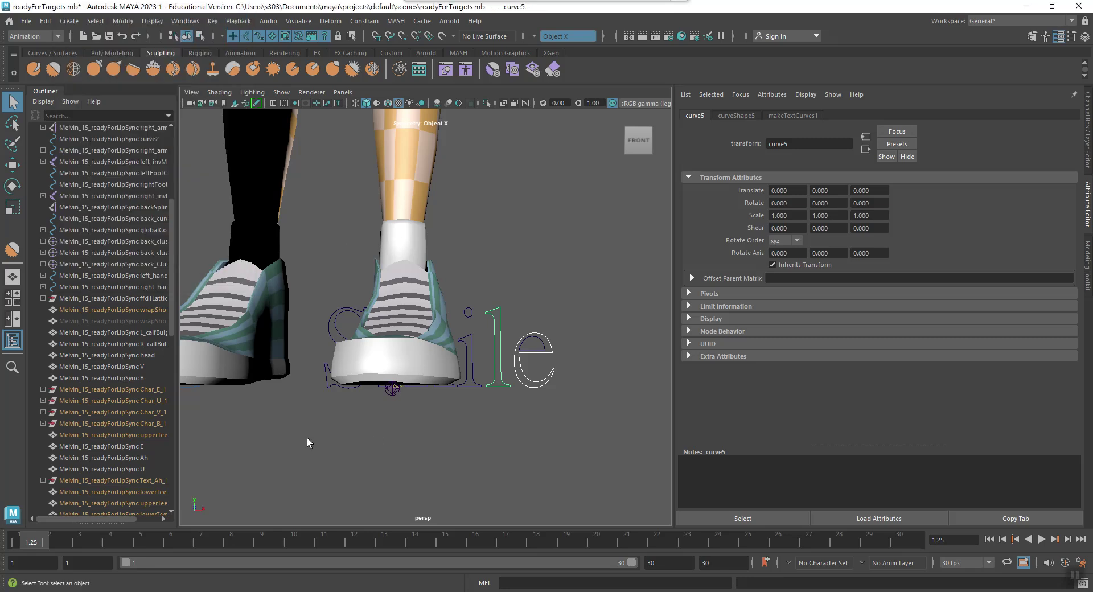
pyautogui.scroll(-10, 82, 404)
pyautogui.click(76, 310)
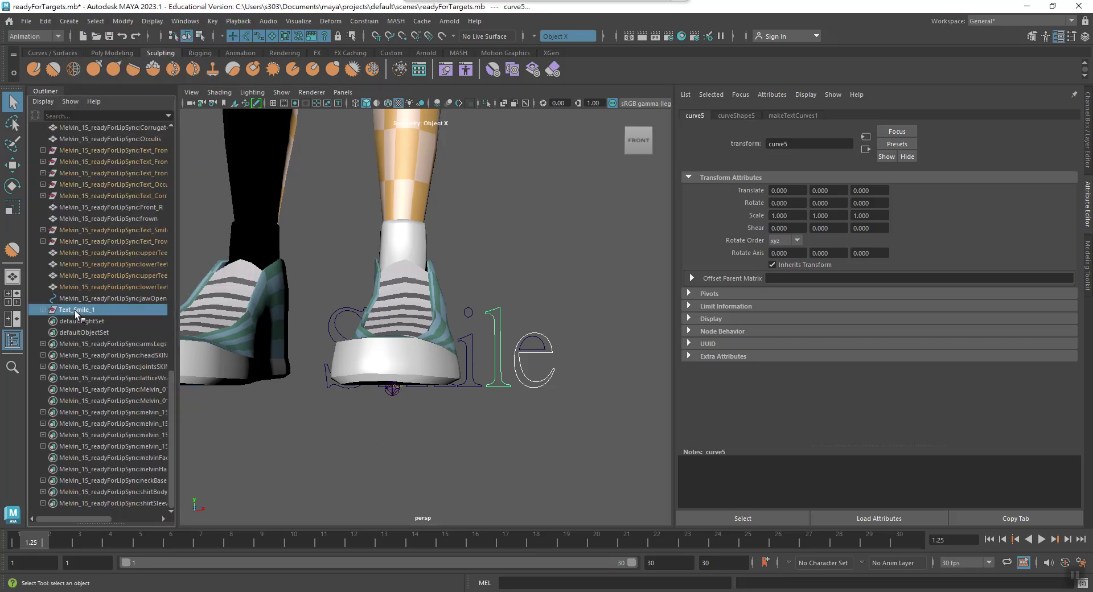
pyautogui.press('Delete')
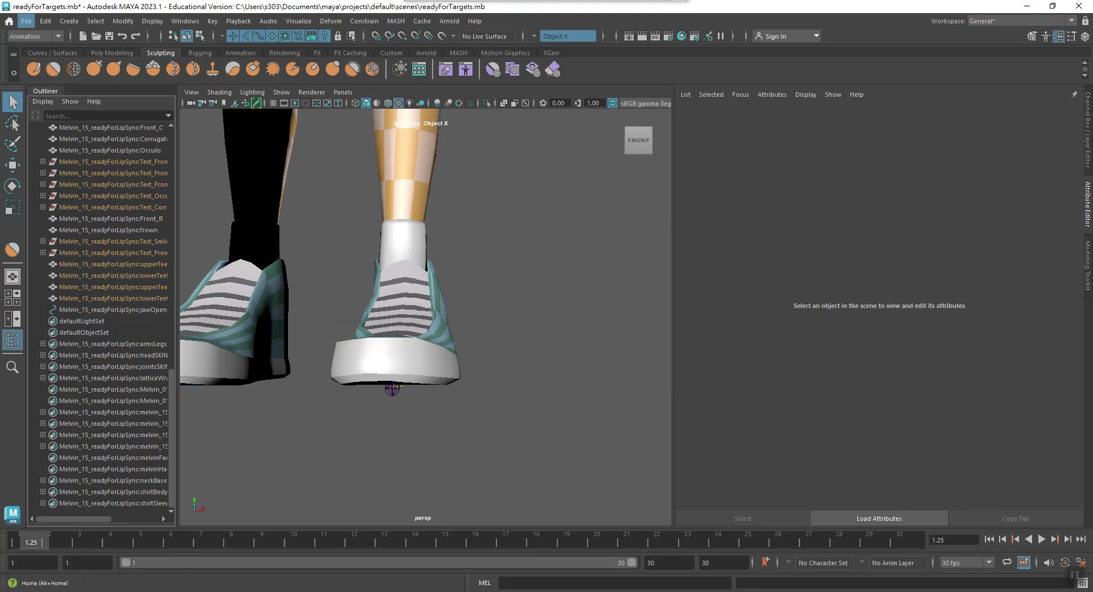
pyautogui.click(11, 22)
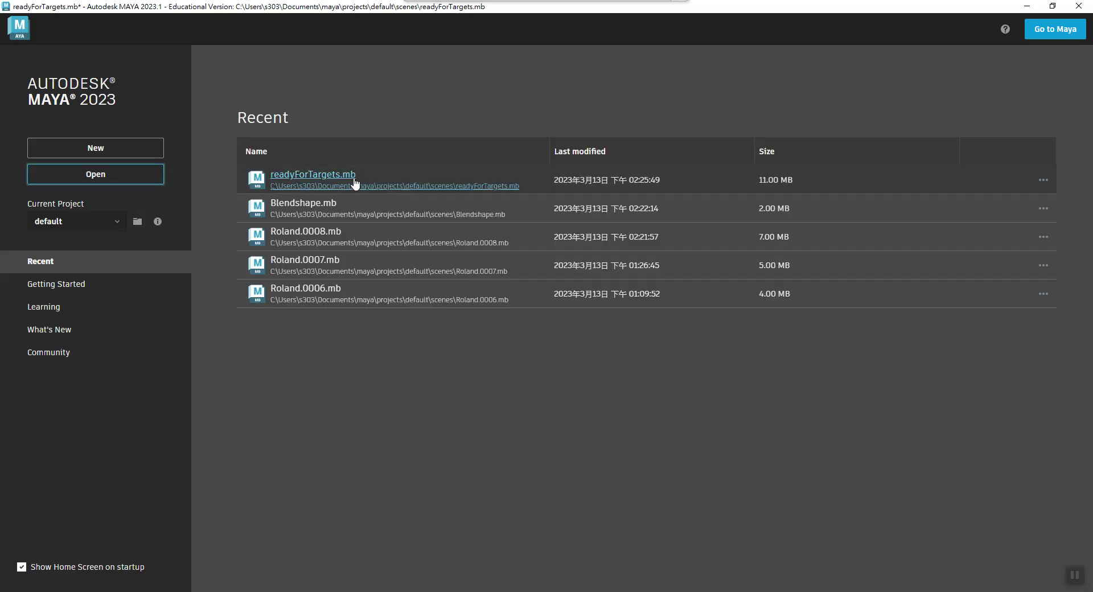
# Step: Reopen readyForTargets.mb from the Home screen's recent files, choosing Don't Save
pyautogui.click(454, 184)
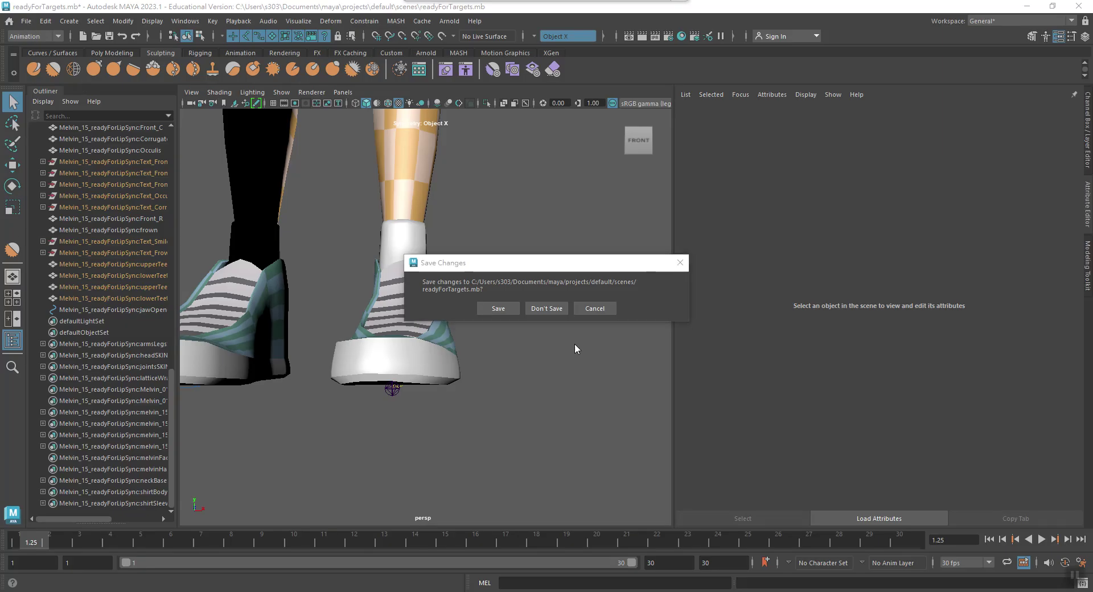
pyautogui.click(596, 309)
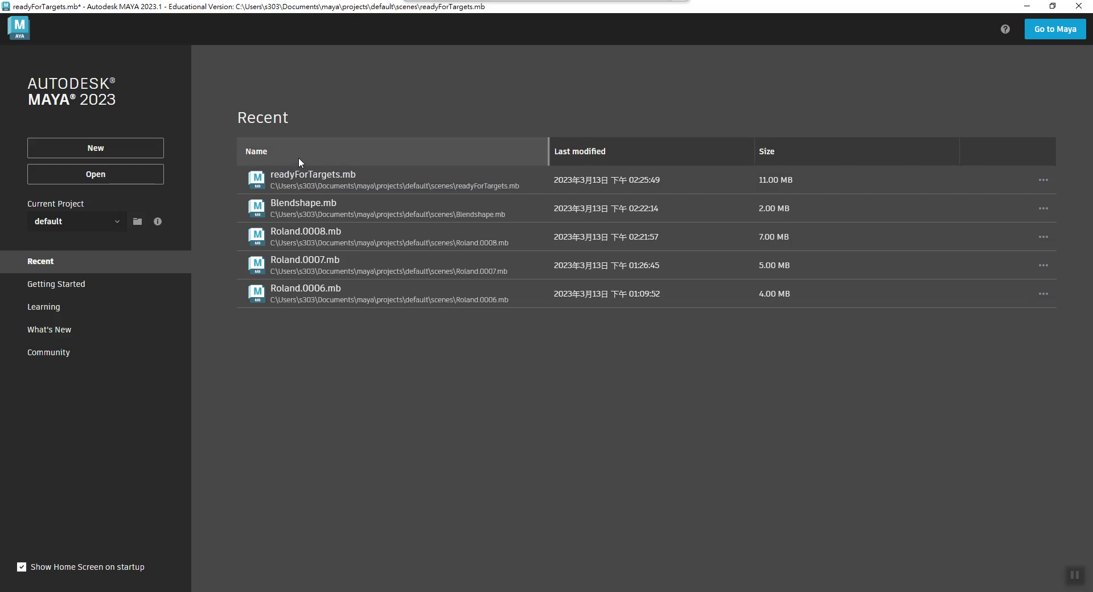
pyautogui.click(306, 179)
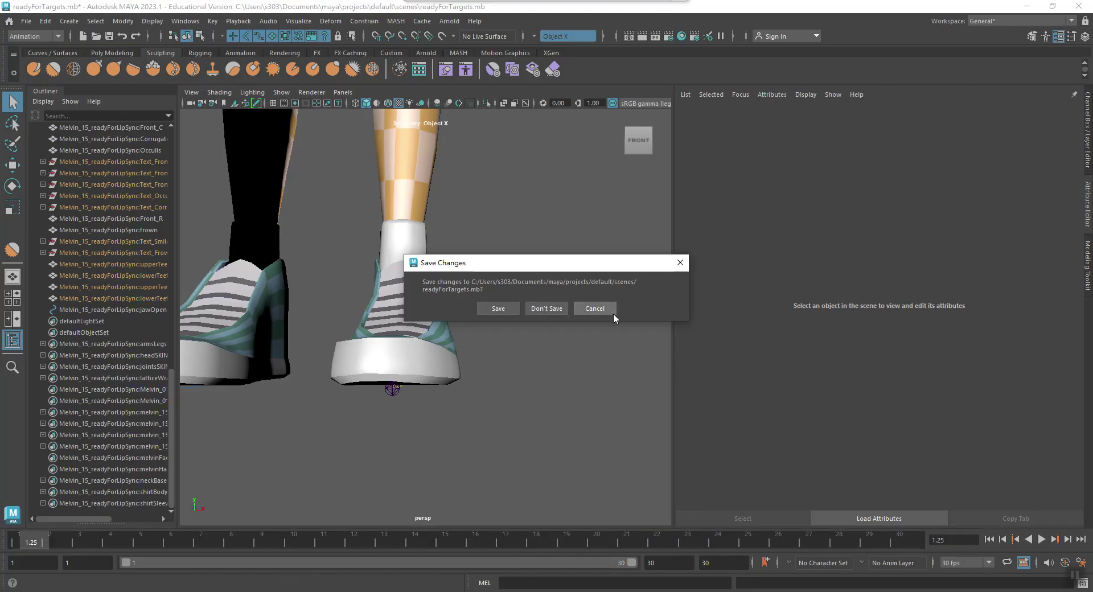
pyautogui.click(612, 313)
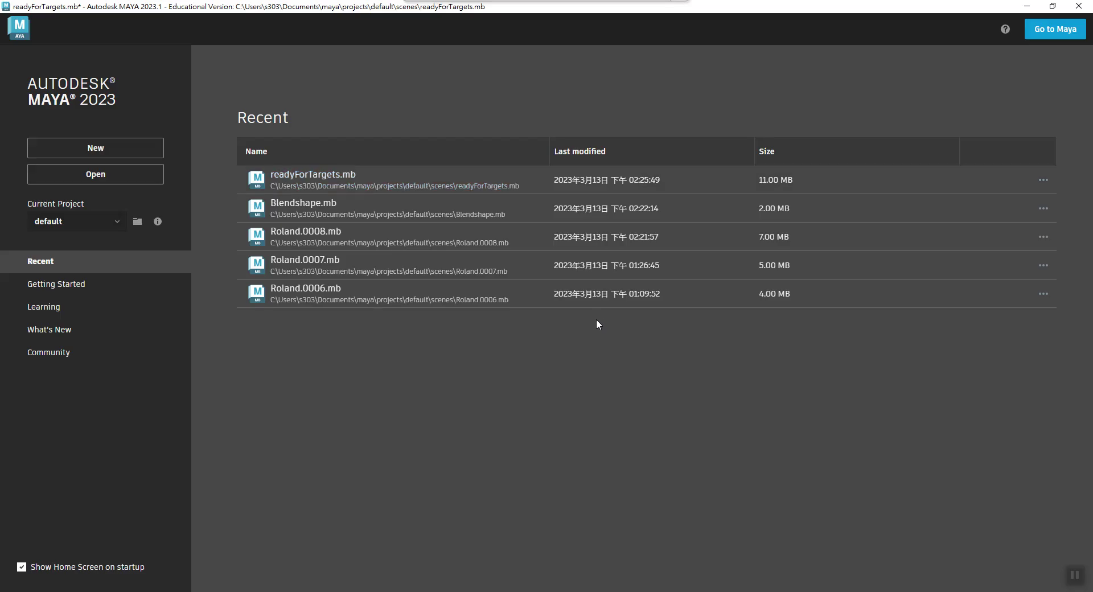
pyautogui.moveTo(860, 8); pyautogui.dragTo(782, 100)
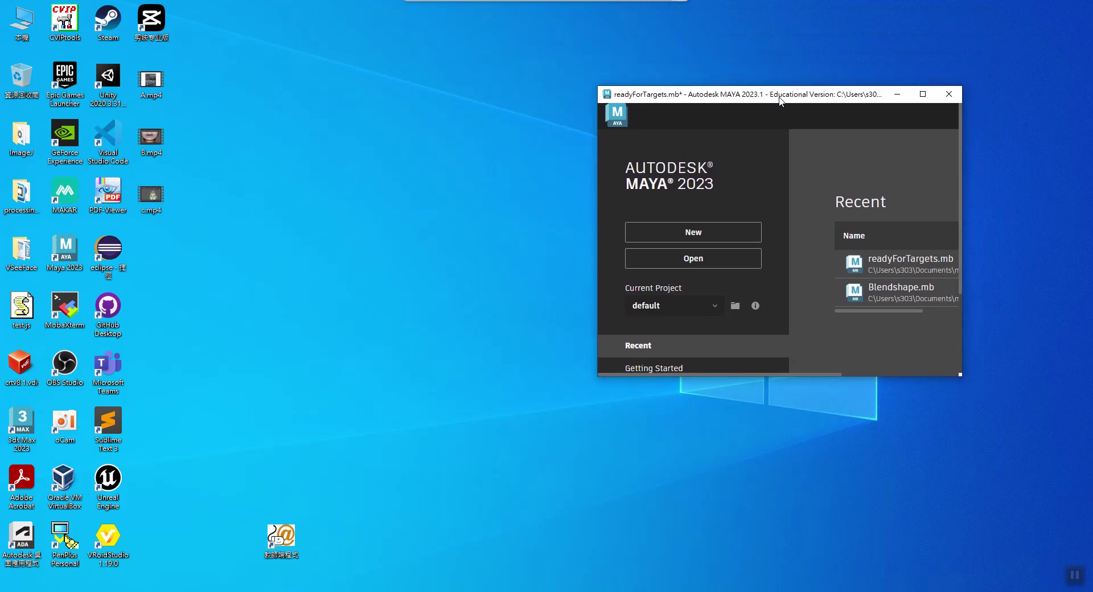
pyautogui.click(923, 95)
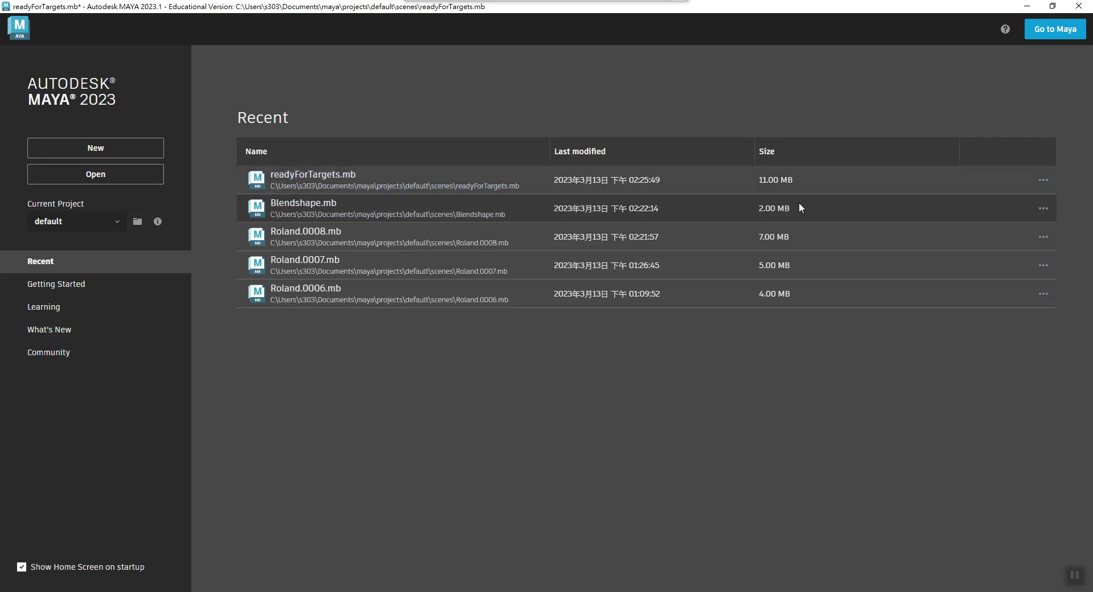
pyautogui.click(403, 191)
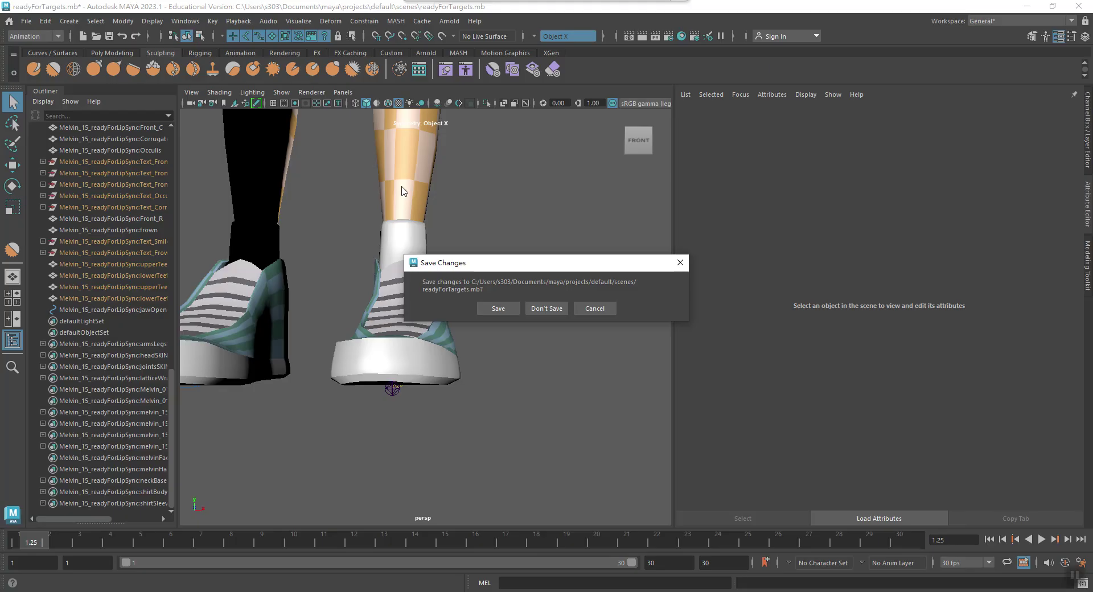
pyautogui.click(544, 307)
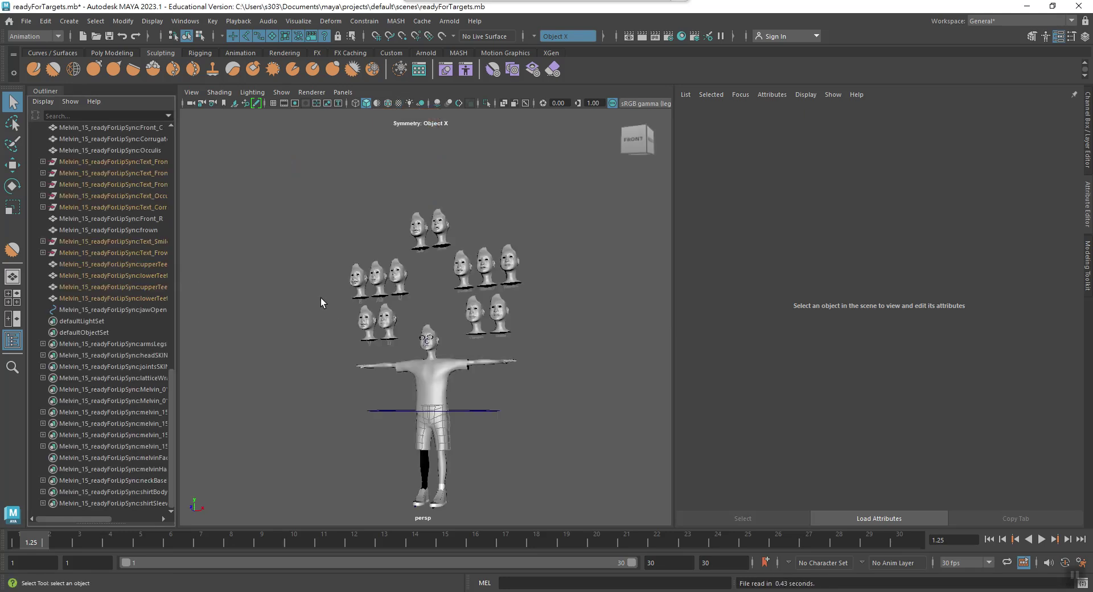
pyautogui.scroll(5, 465, 338)
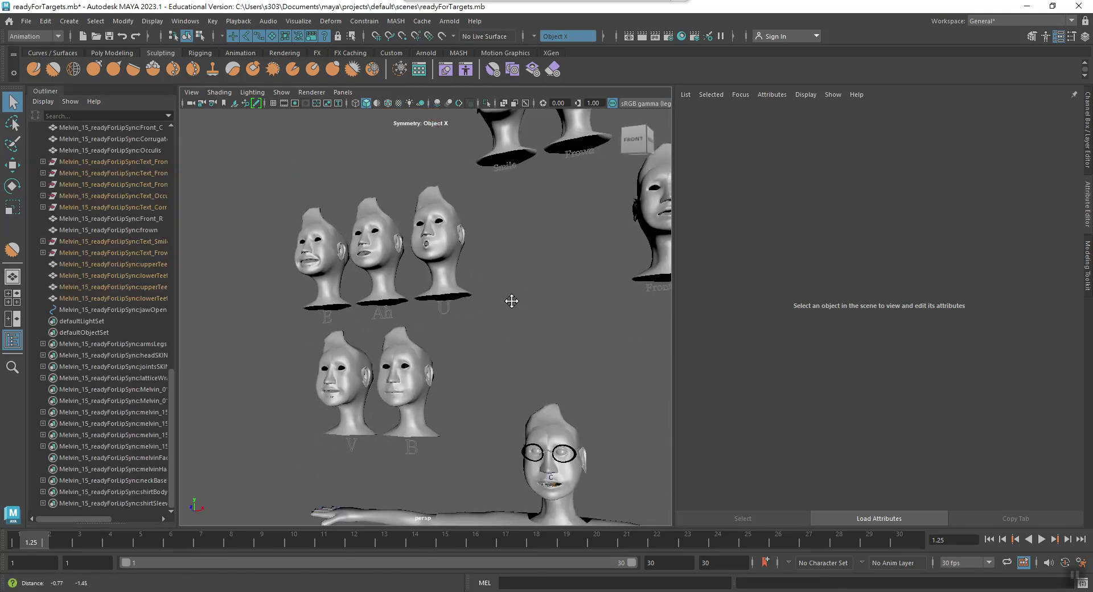
pyautogui.click(26, 22)
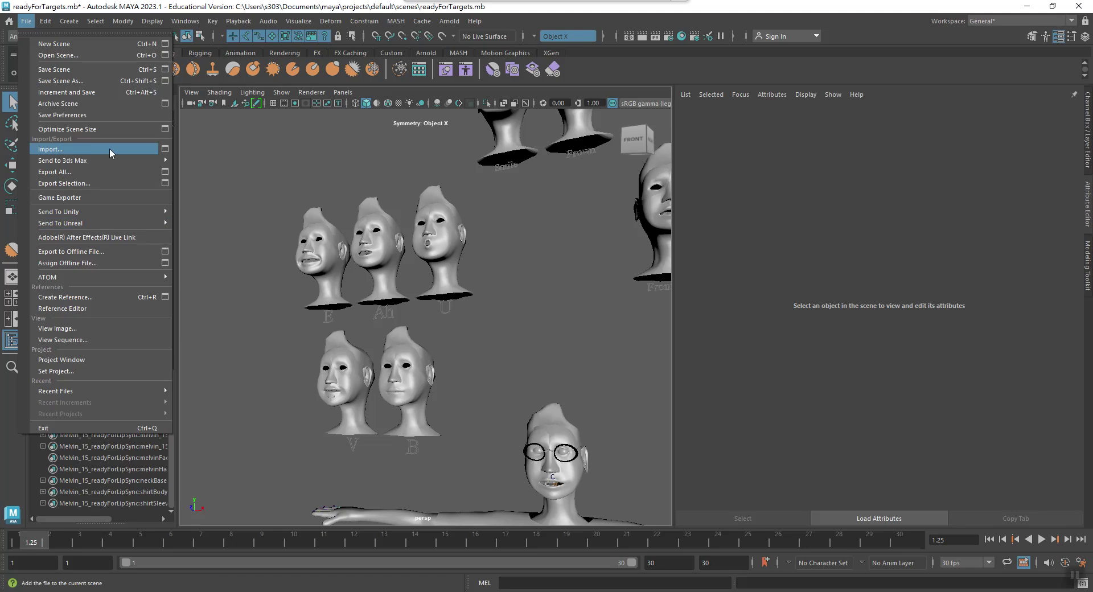
pyautogui.click(165, 149)
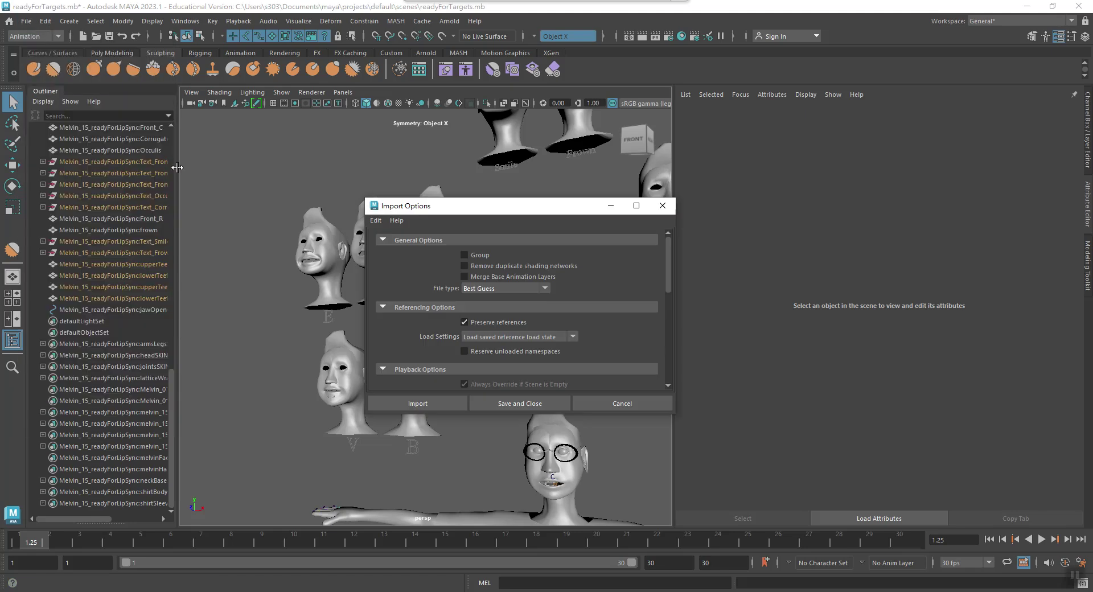
pyautogui.click(537, 289)
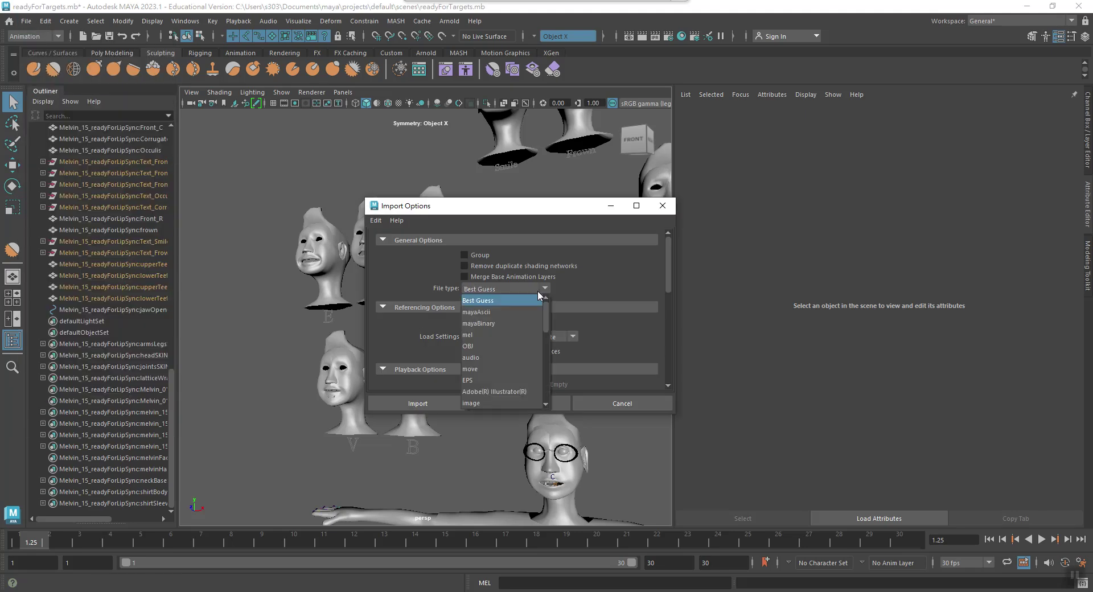
pyautogui.click(549, 309)
pyautogui.click(547, 288)
pyautogui.moveTo(548, 317); pyautogui.dragTo(545, 330)
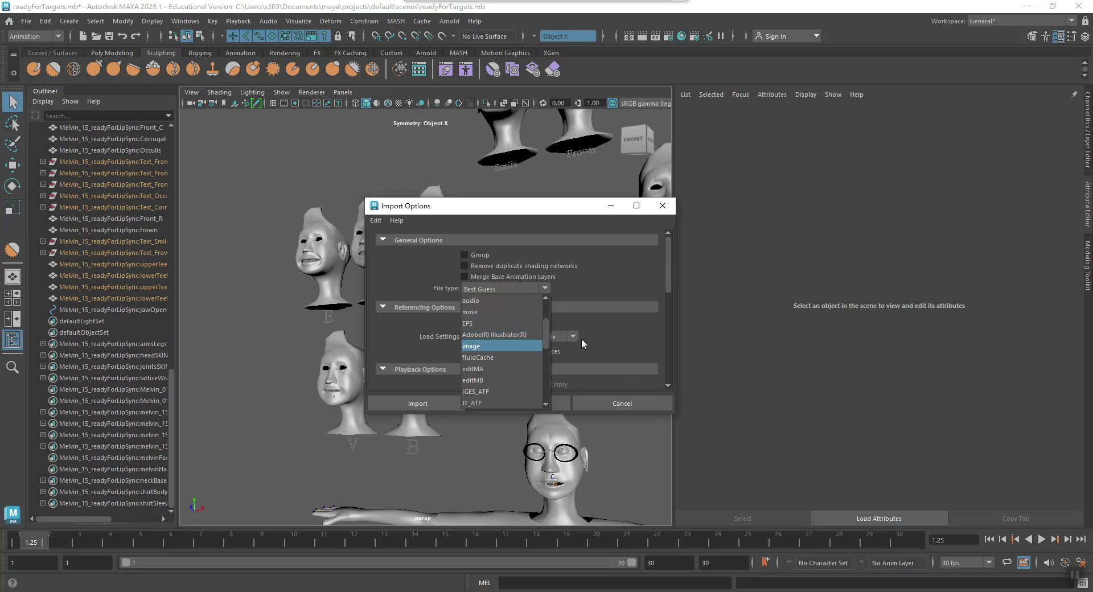
pyautogui.click(646, 344)
pyautogui.click(622, 405)
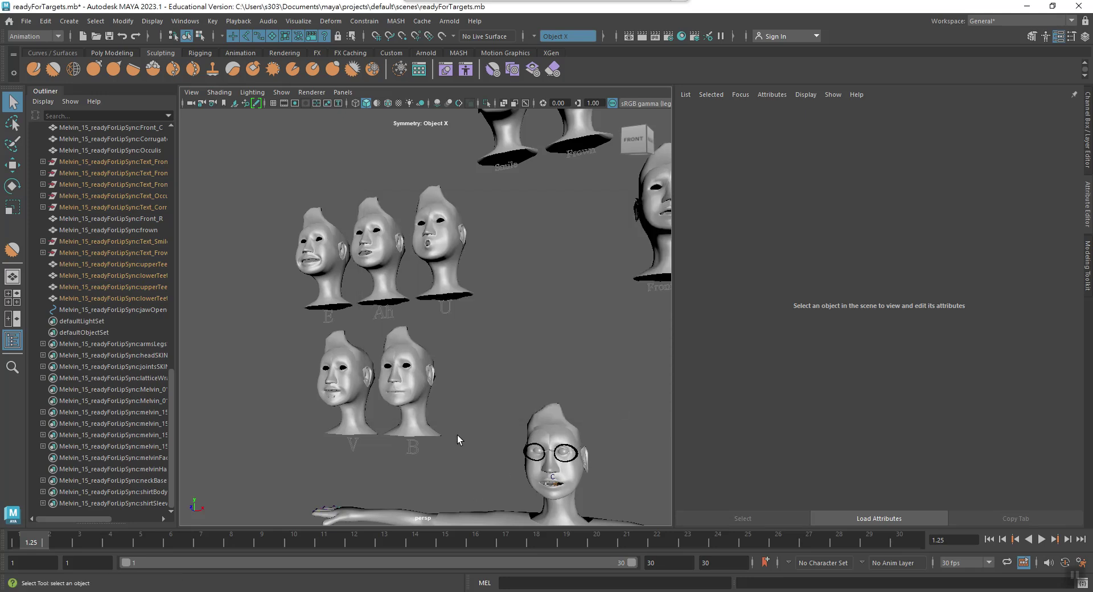
# Step: Switch to the browser and scroll through the current shared tutorial note
pyautogui.scroll(-2, 456, 434)
pyautogui.scroll(-3, 436, 426)
pyautogui.hotkey('alt', 'Tab')
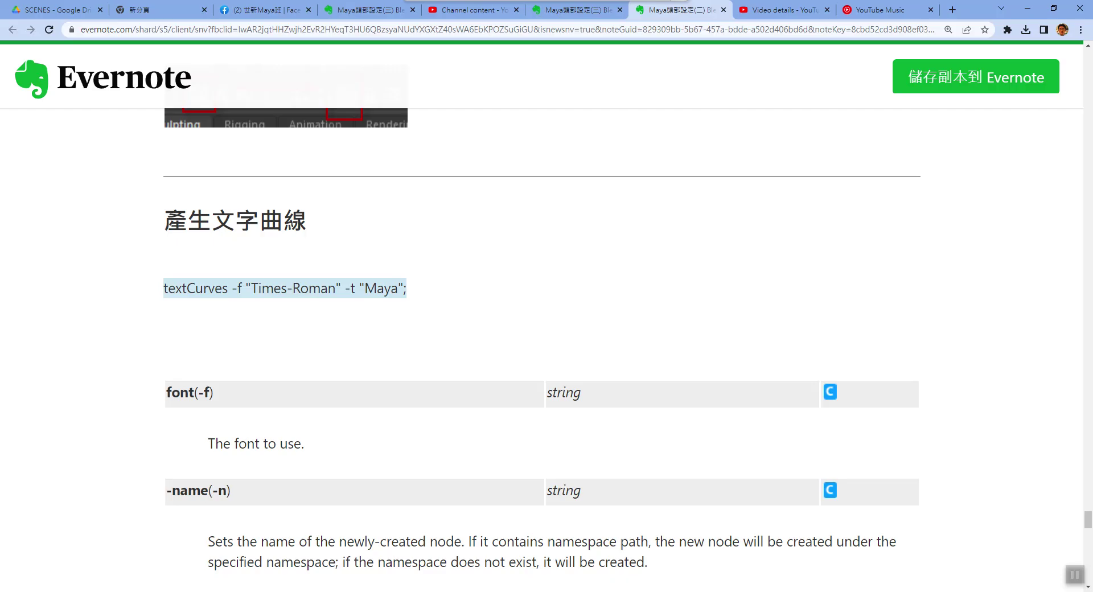
pyautogui.scroll(-6, 463, 261)
pyautogui.scroll(-5, 461, 273)
pyautogui.scroll(-5, 473, 256)
pyautogui.scroll(-2, 597, 163)
# Step: Close the shared note and open Maya頭部設定(三) Blend Shape at the Duplicate step
pyautogui.click(723, 10)
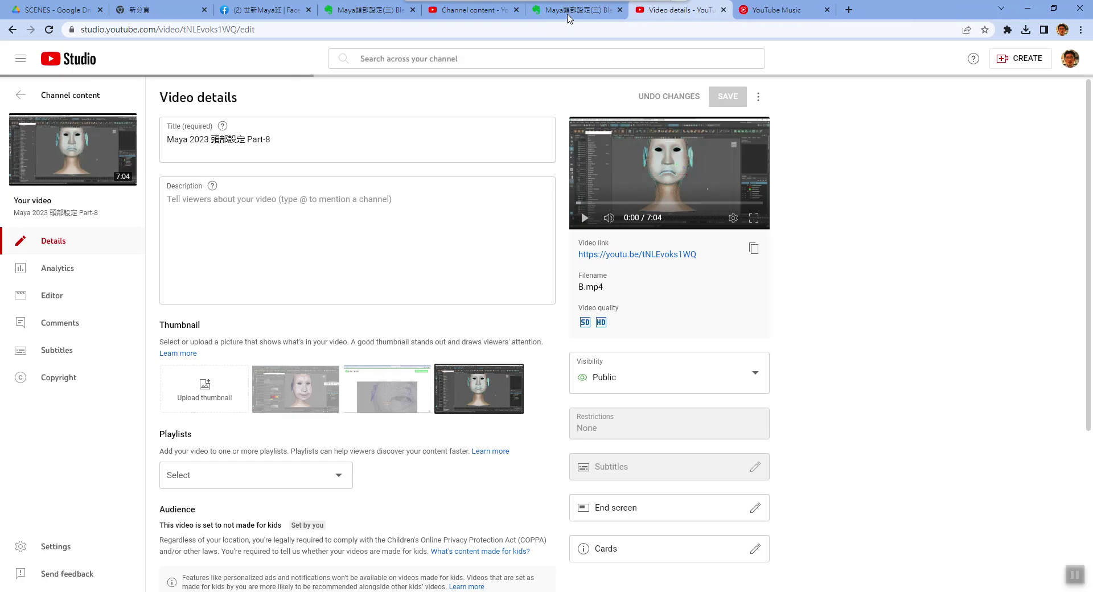
pyautogui.click(574, 11)
pyautogui.moveTo(538, 8)
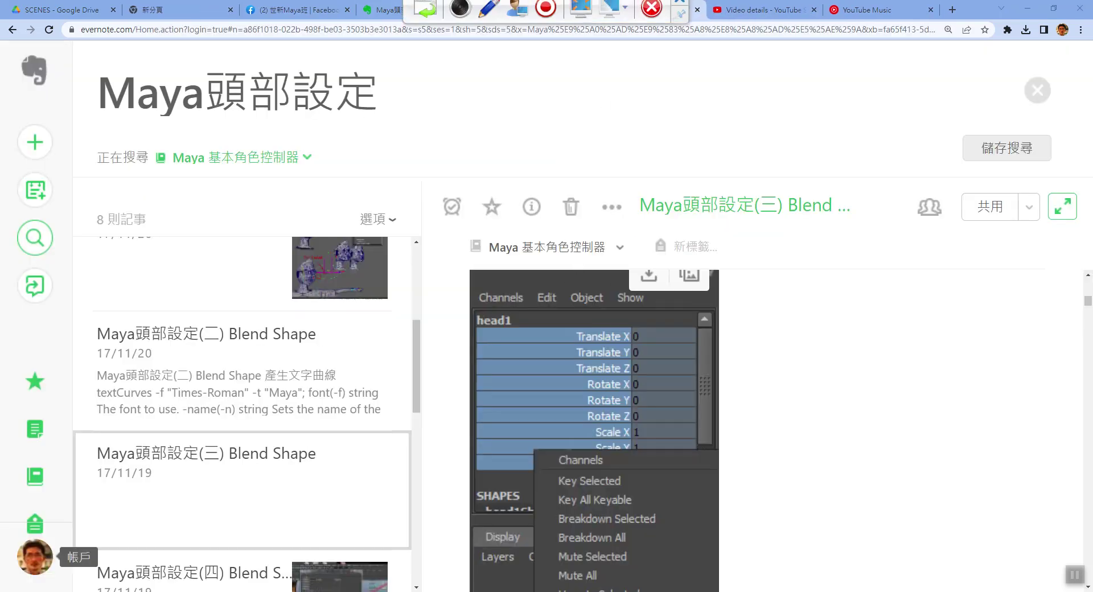
pyautogui.click(391, 19)
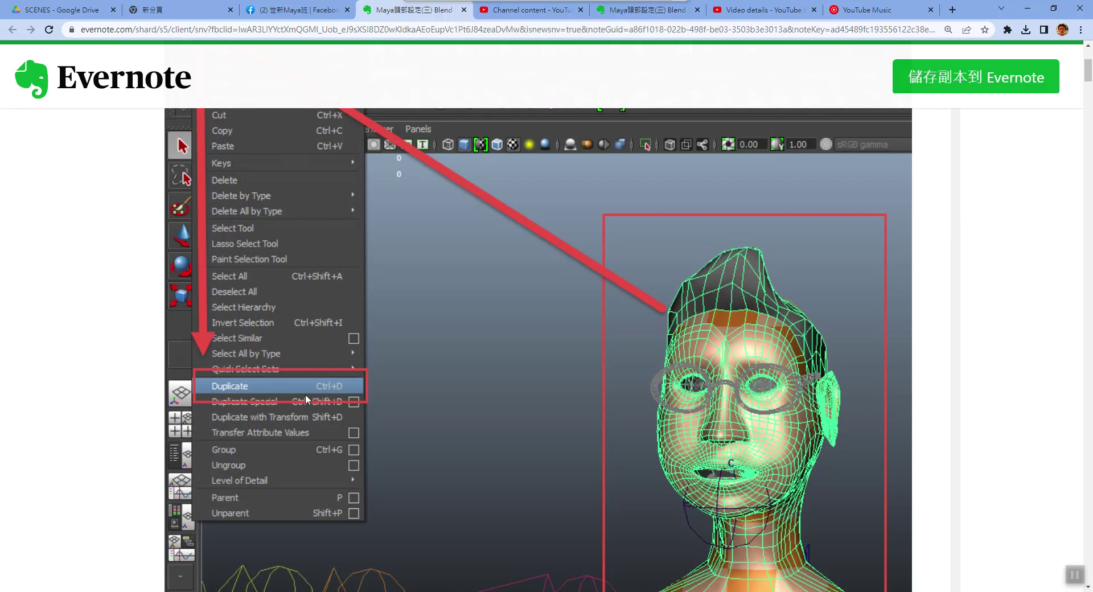
pyautogui.scroll(-7, 305, 394)
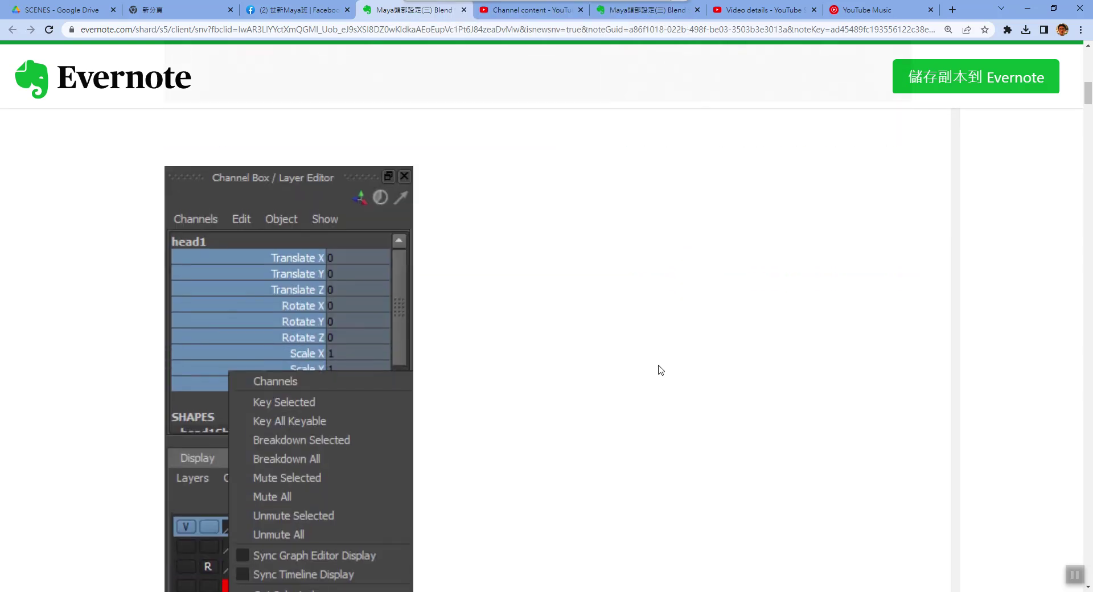
pyautogui.scroll(6, 660, 364)
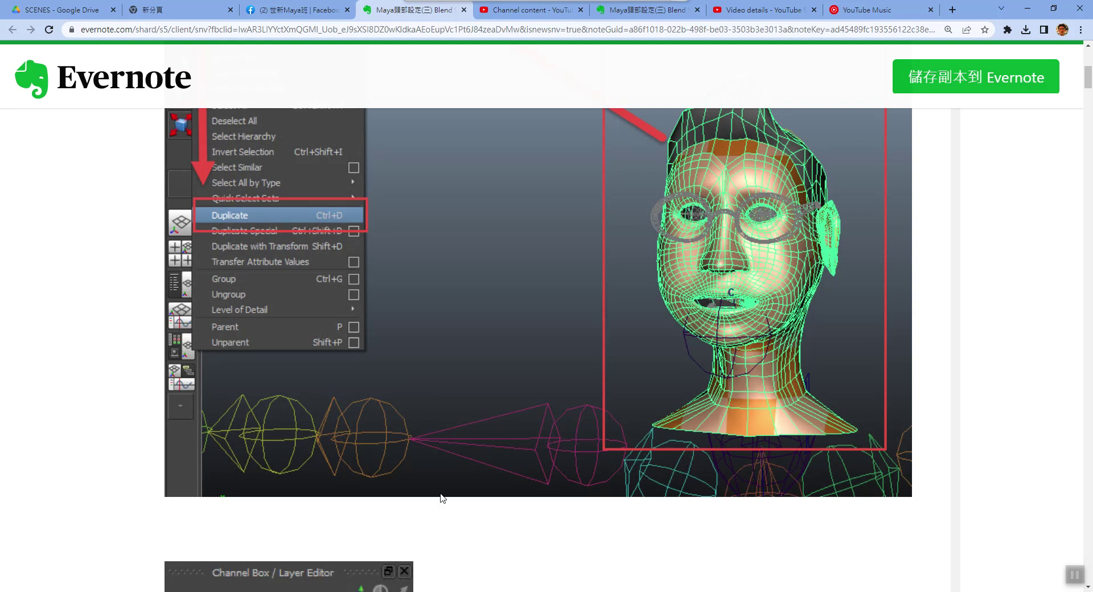
# Step: Back in Maya, duplicate Melvin's head mesh with Edit > Duplicate
pyautogui.press('Return')
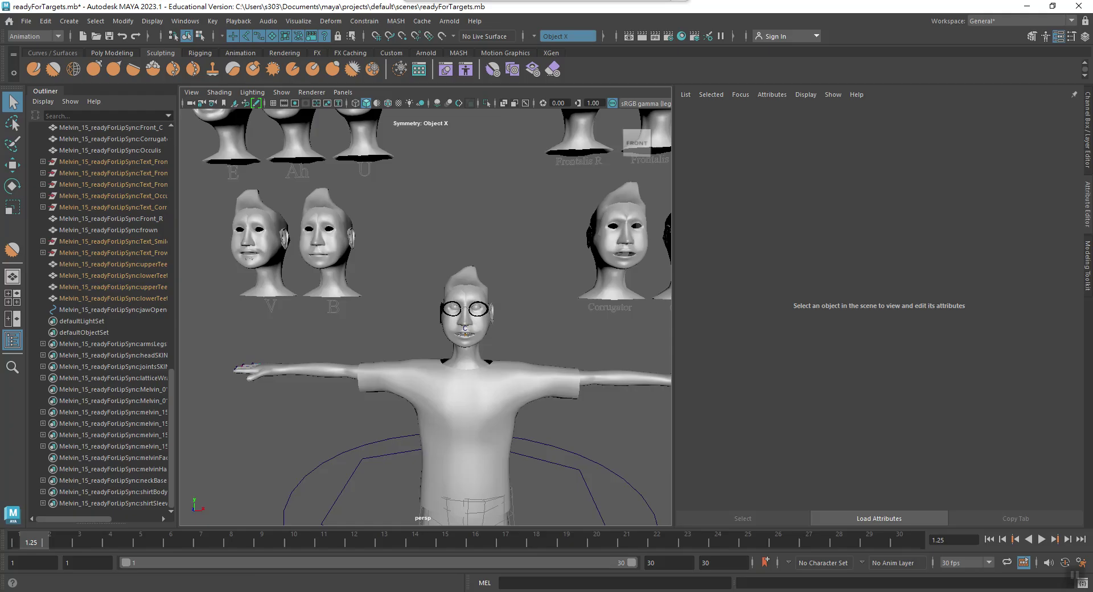
pyautogui.scroll(-2, 446, 378)
pyautogui.scroll(-2, 453, 362)
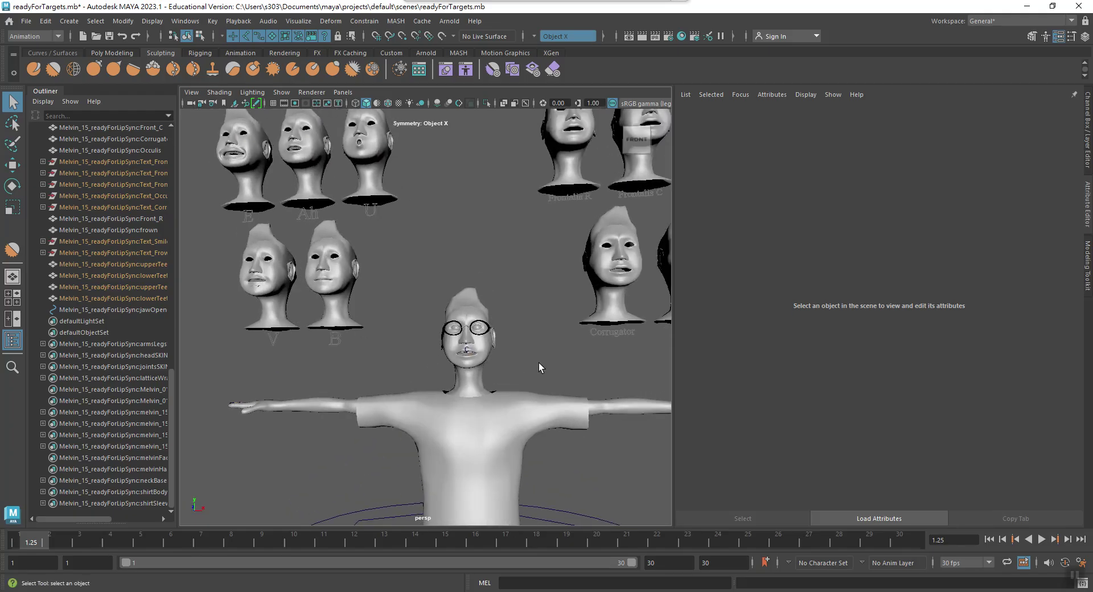
pyautogui.scroll(-2, 450, 353)
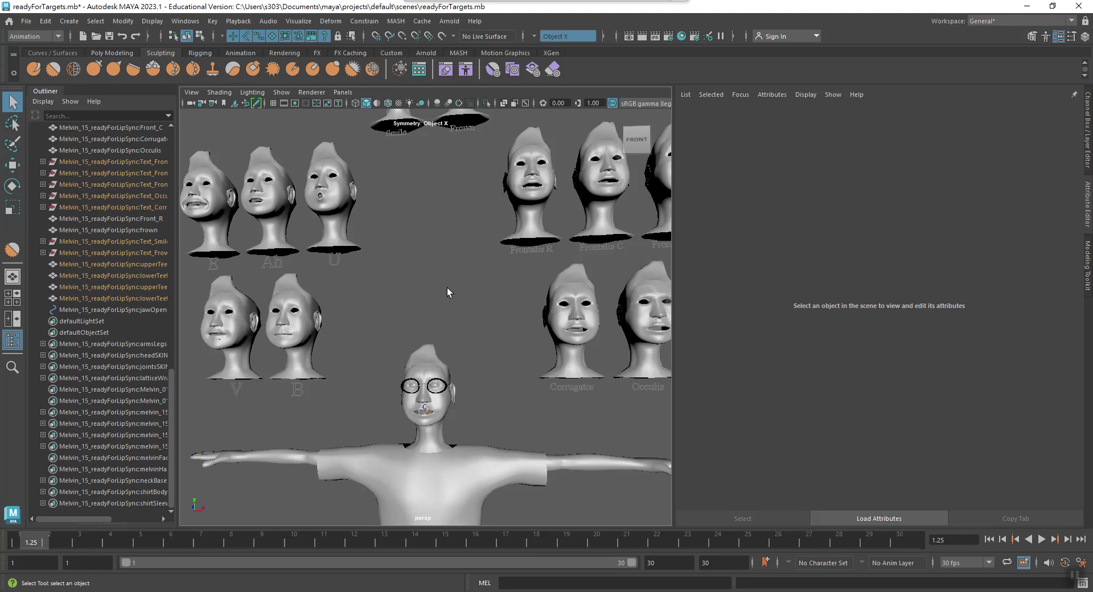
pyautogui.click(430, 350)
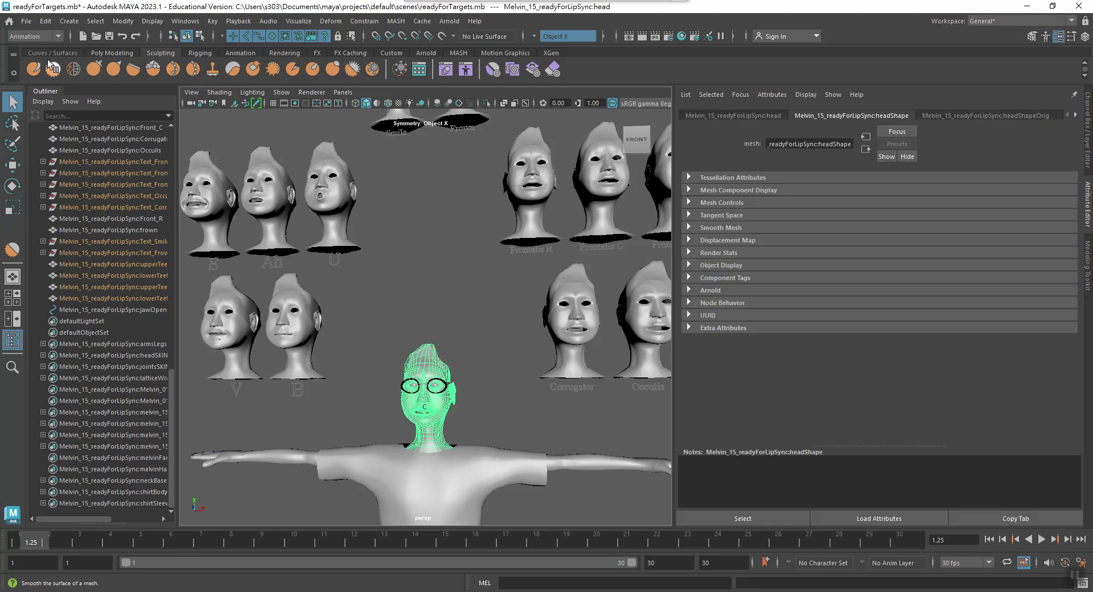
pyautogui.click(45, 25)
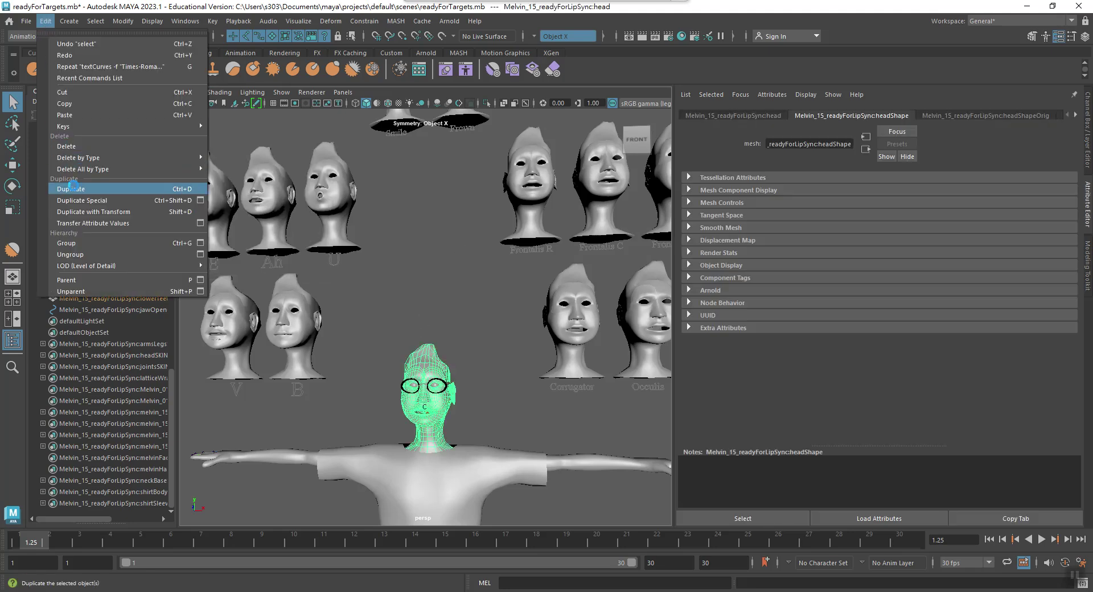
pyautogui.click(72, 188)
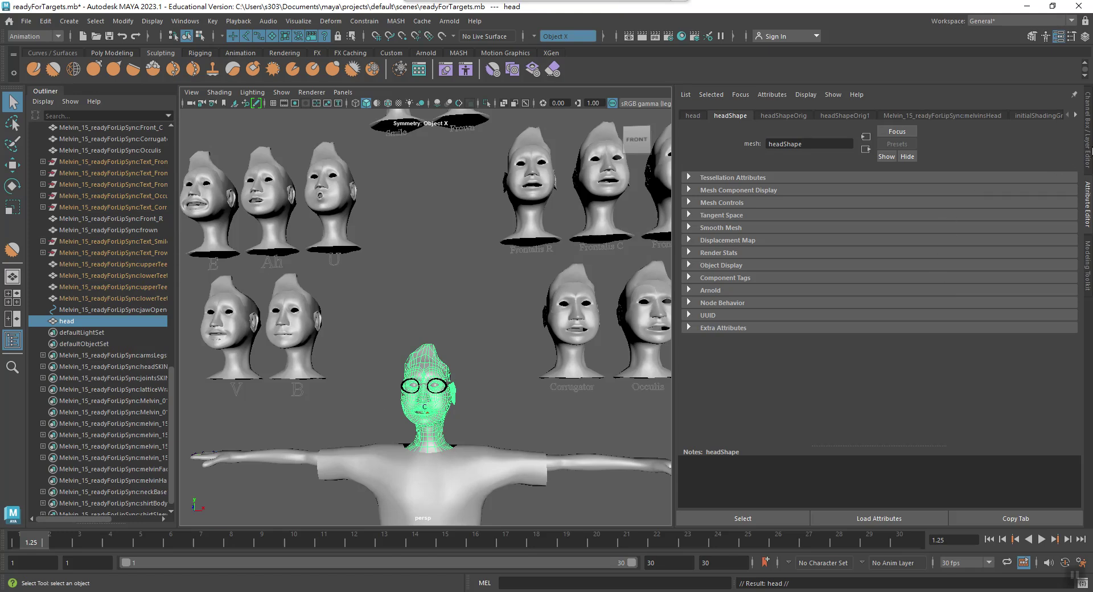
# Step: Select all of the duplicate's transform channels in the Channel Box and bring up their options
pyautogui.click(1087, 151)
pyautogui.moveTo(1018, 125); pyautogui.dragTo(1018, 200)
pyautogui.rightClick(1012, 183)
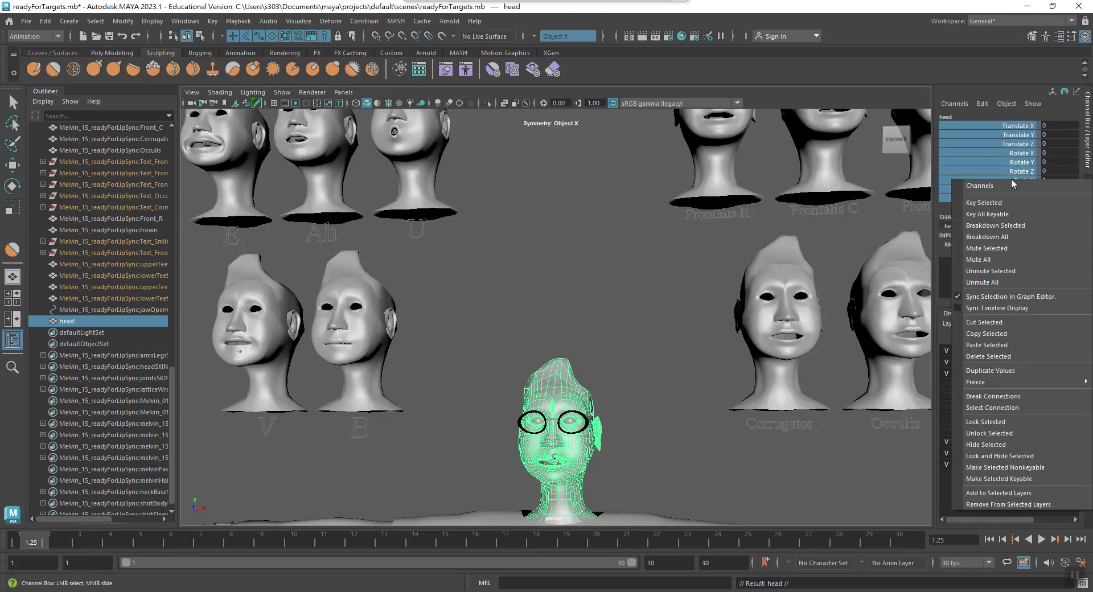
# Step: Unlock the duplicate's transform channels and raise it above the character to Translate Y 4.392
pyautogui.click(988, 433)
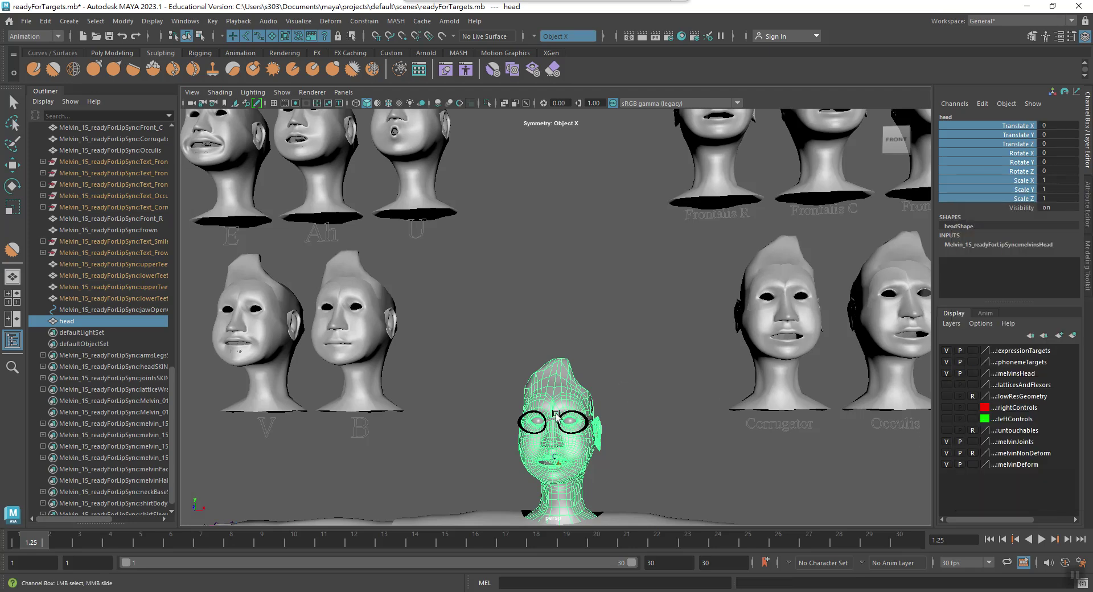
pyautogui.press('w')
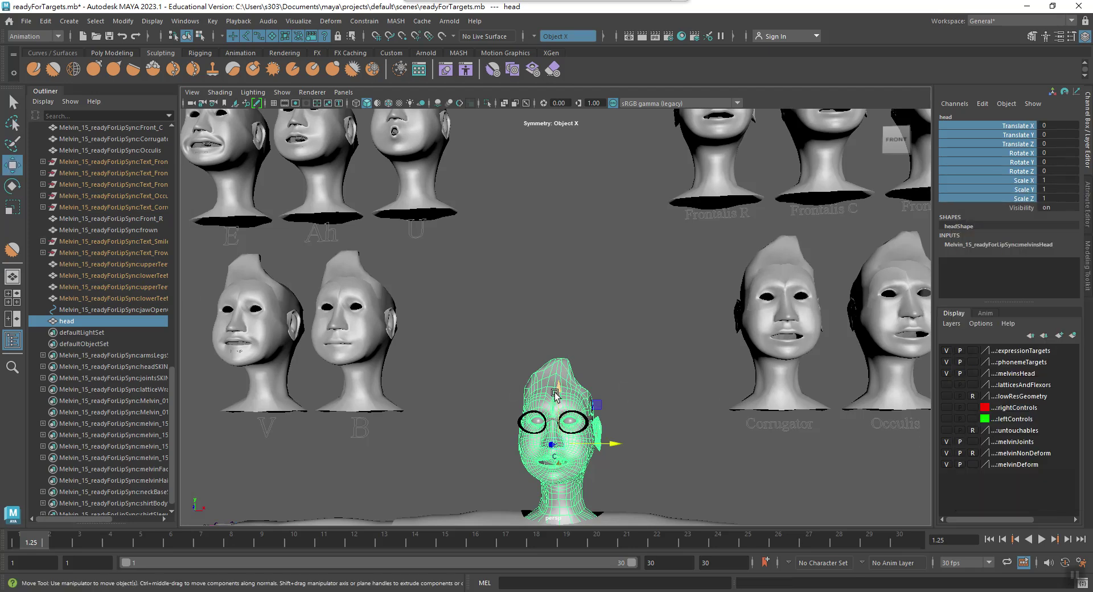
pyautogui.moveTo(556, 392); pyautogui.dragTo(562, 165)
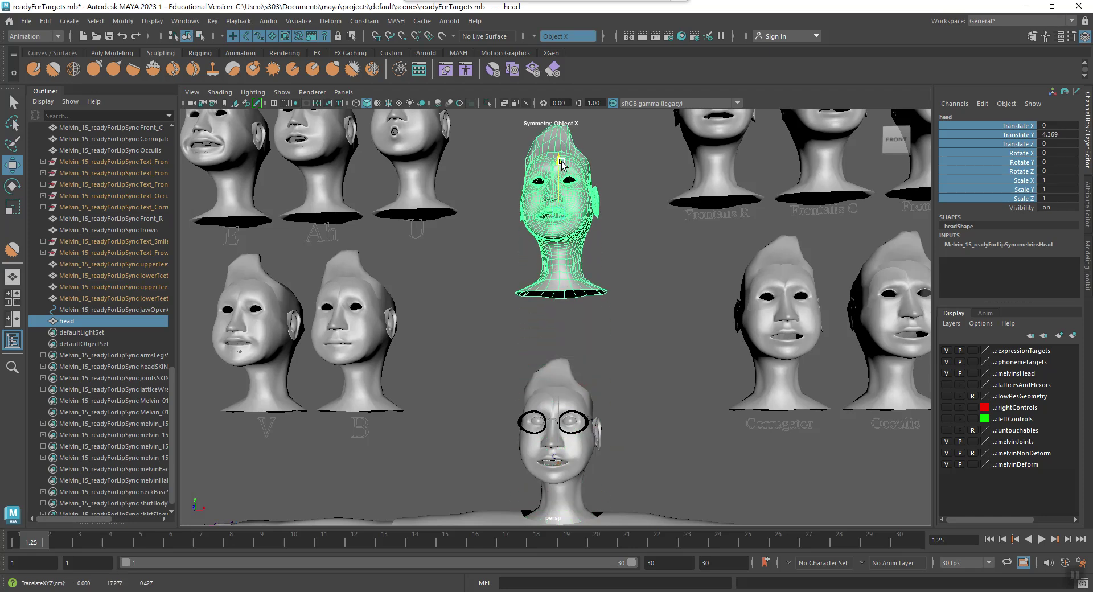
pyautogui.scroll(-1, 751, 153)
# Step: Select the duplicate's name field in the Channel Box for editing
pyautogui.click(948, 116)
pyautogui.click(954, 116)
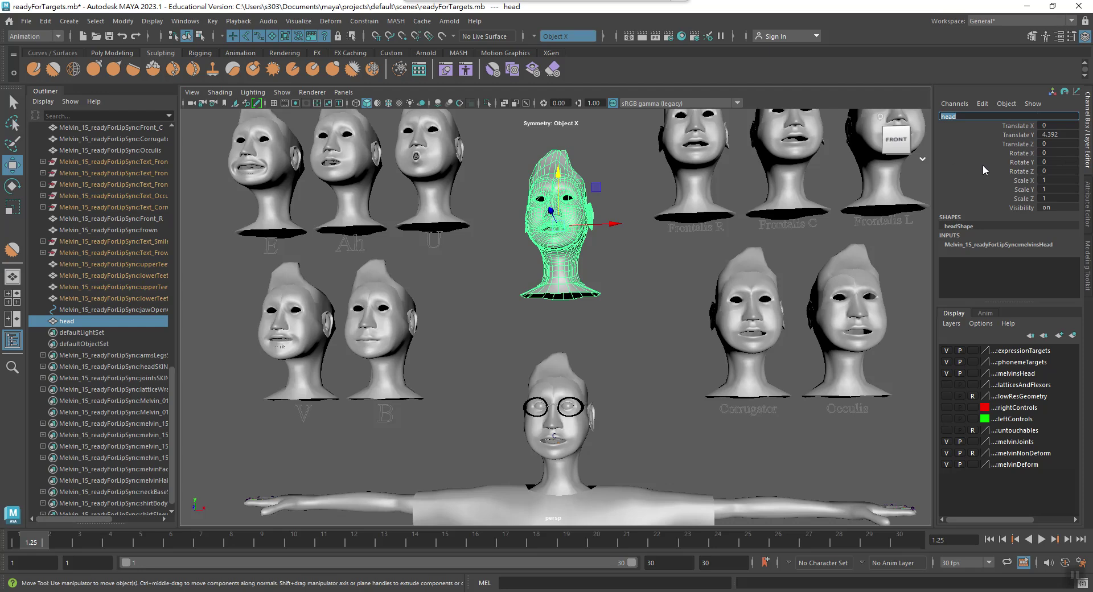
pyautogui.click(45, 21)
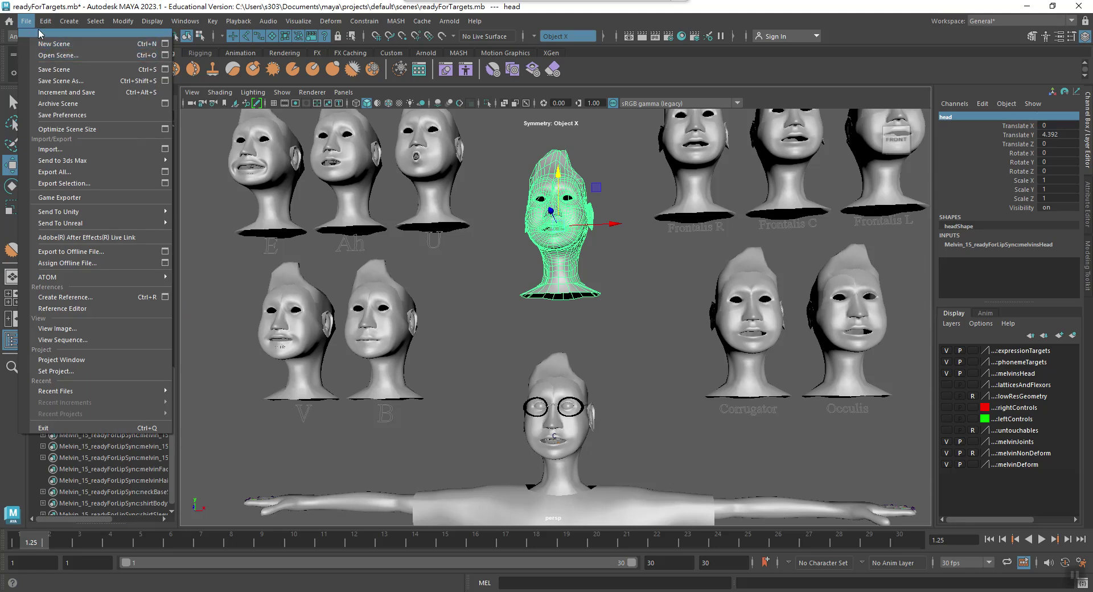
pyautogui.moveTo(121, 20)
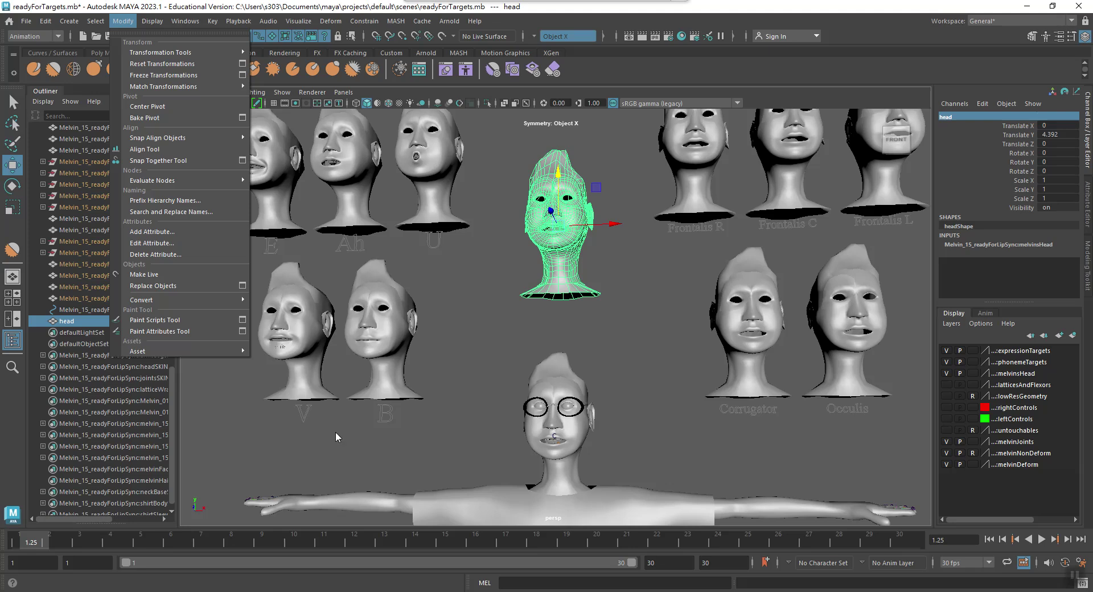
# Step: Rename the duplicated head to 'BufferHead', then return to the tutorial note
pyautogui.doubleClick(964, 118)
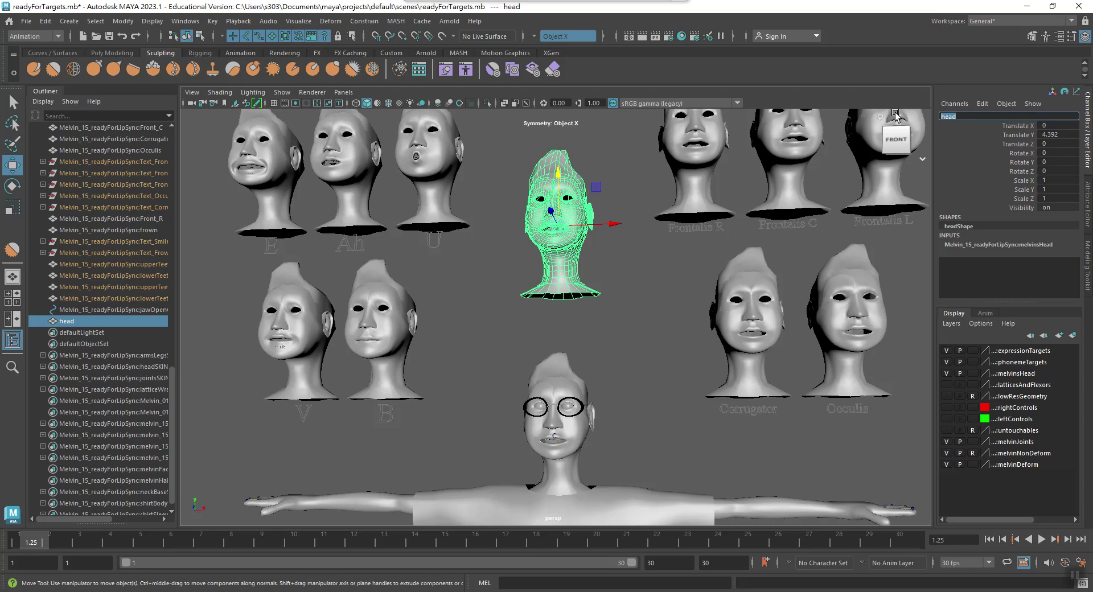
pyautogui.write('B')
pyautogui.write('ut')
pyautogui.press('Return')
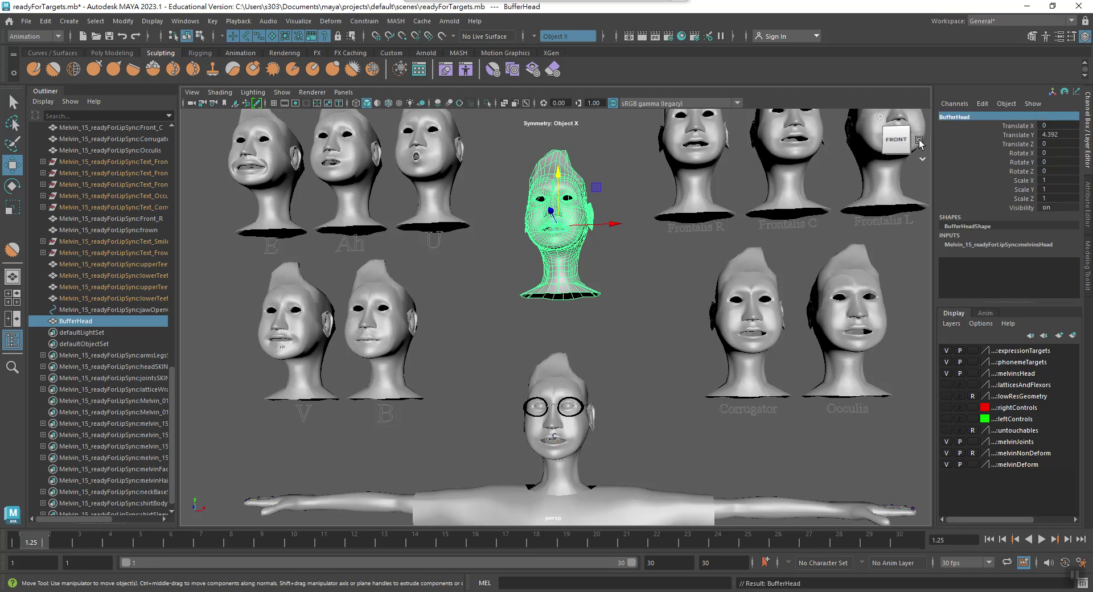
pyautogui.hotkey('alt', 'Tab')
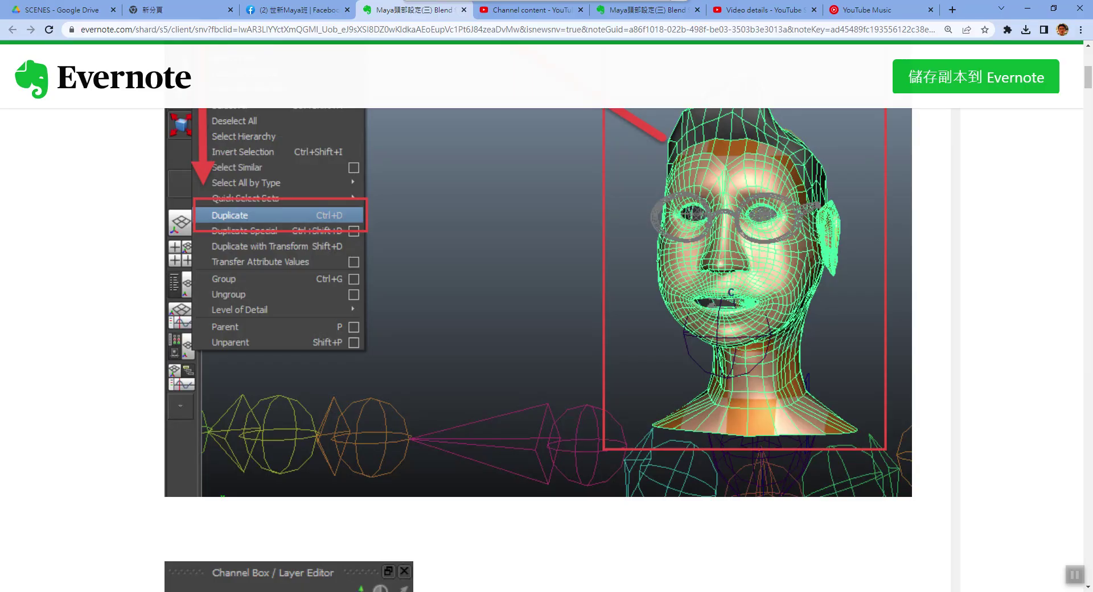
# Step: Read the note's Create Deformers and Phonemes Blend Shape Options steps, then return to Maya
pyautogui.scroll(-7, 367, 340)
pyautogui.scroll(-3, 369, 343)
pyautogui.scroll(-6, 370, 342)
pyautogui.scroll(-6, 371, 339)
pyautogui.scroll(-6, 373, 342)
pyautogui.scroll(-5, 374, 343)
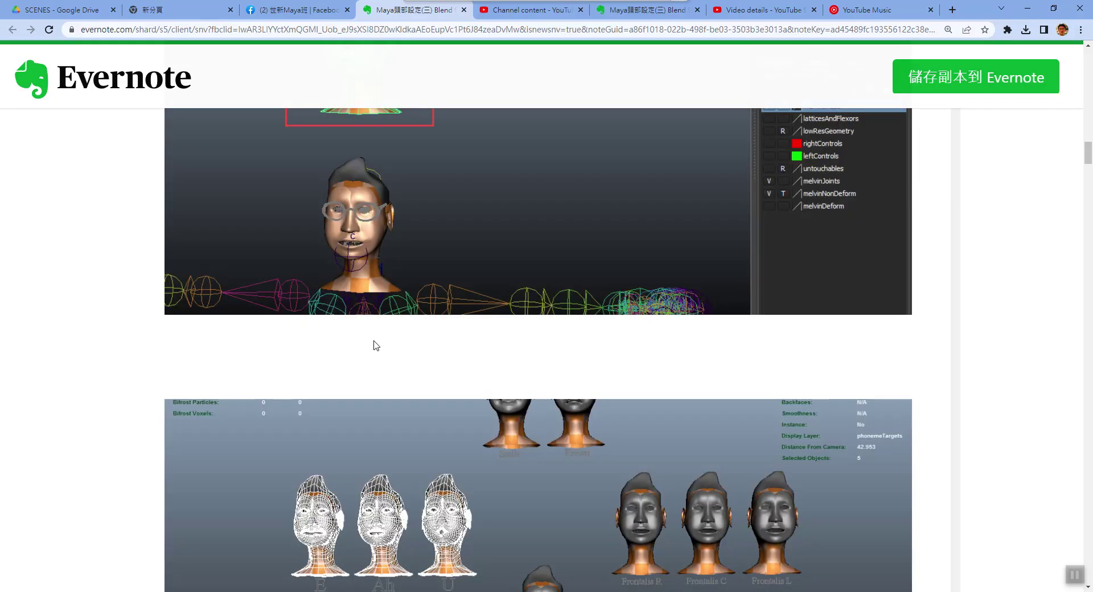
pyautogui.scroll(2, 431, 326)
pyautogui.scroll(3, 632, 227)
pyautogui.scroll(-5, 642, 440)
pyautogui.scroll(-4, 424, 414)
pyautogui.scroll(-3, 424, 414)
pyautogui.scroll(-5, 424, 414)
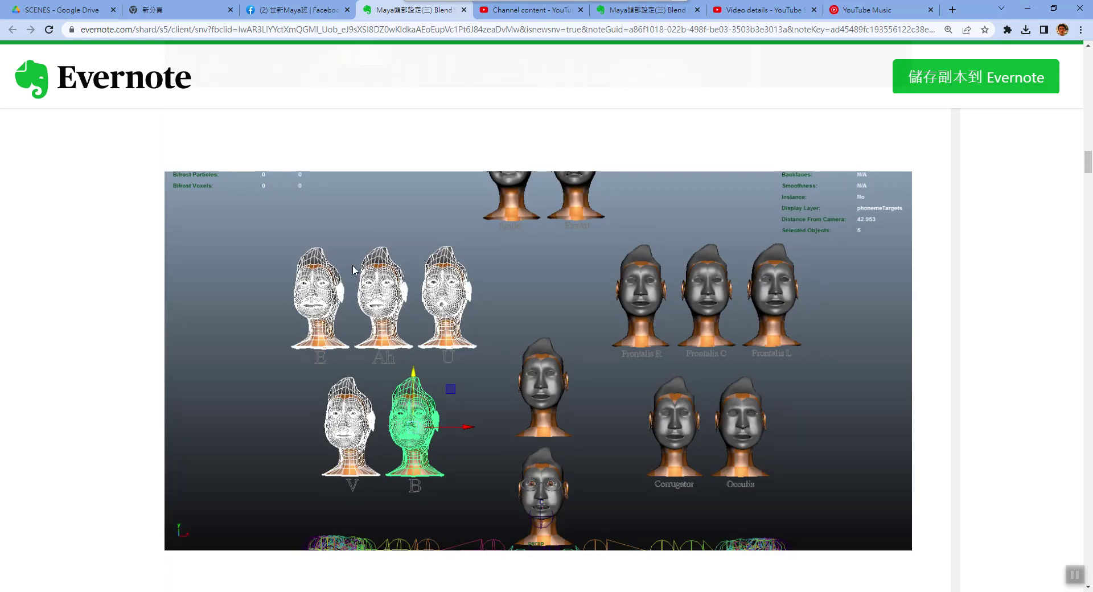
pyautogui.scroll(-3, 446, 325)
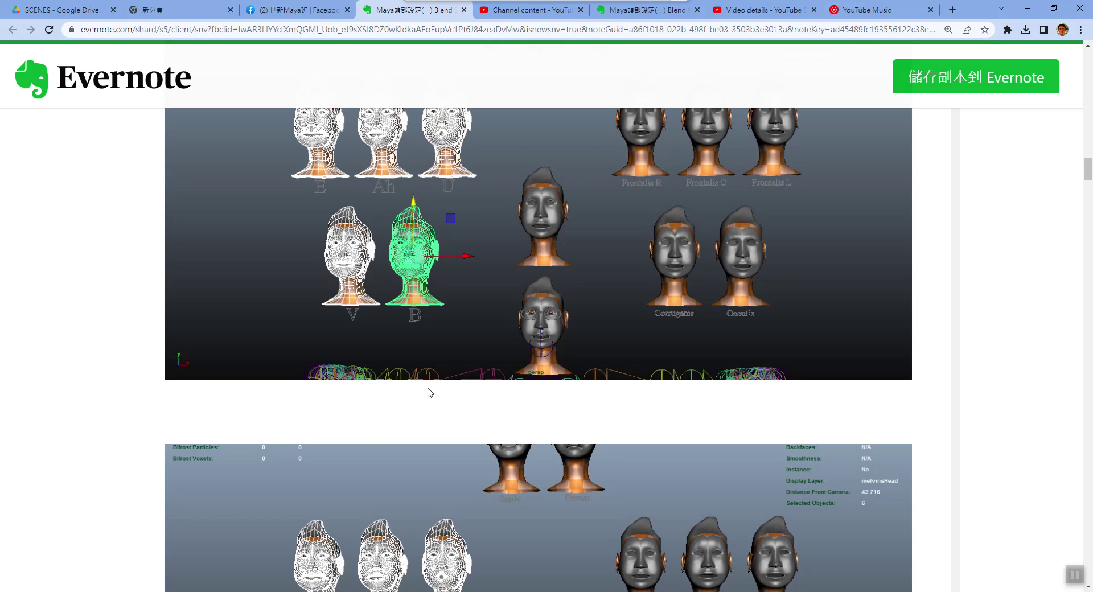
pyautogui.scroll(-1, 447, 310)
pyautogui.scroll(-3, 448, 309)
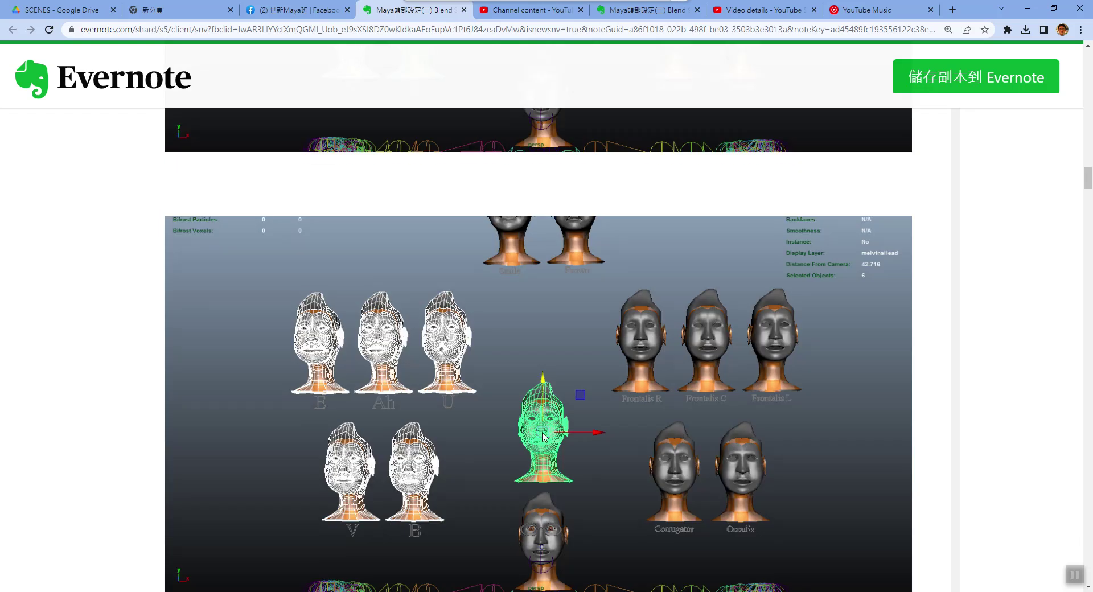
pyautogui.scroll(-7, 535, 458)
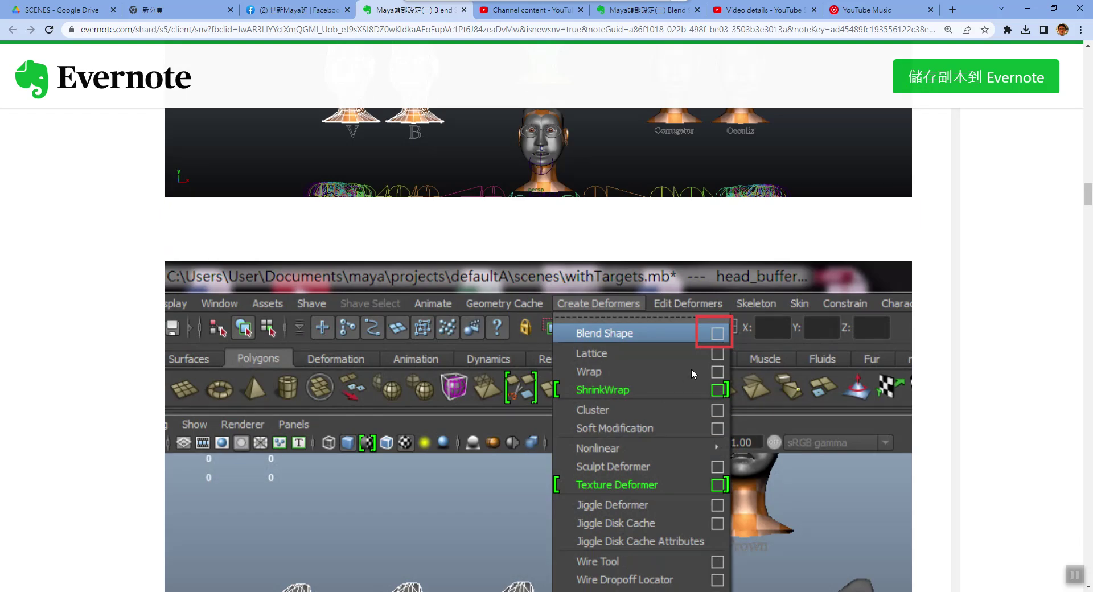
pyautogui.scroll(-3, 724, 343)
pyautogui.scroll(-4, 712, 364)
pyautogui.scroll(-5, 672, 370)
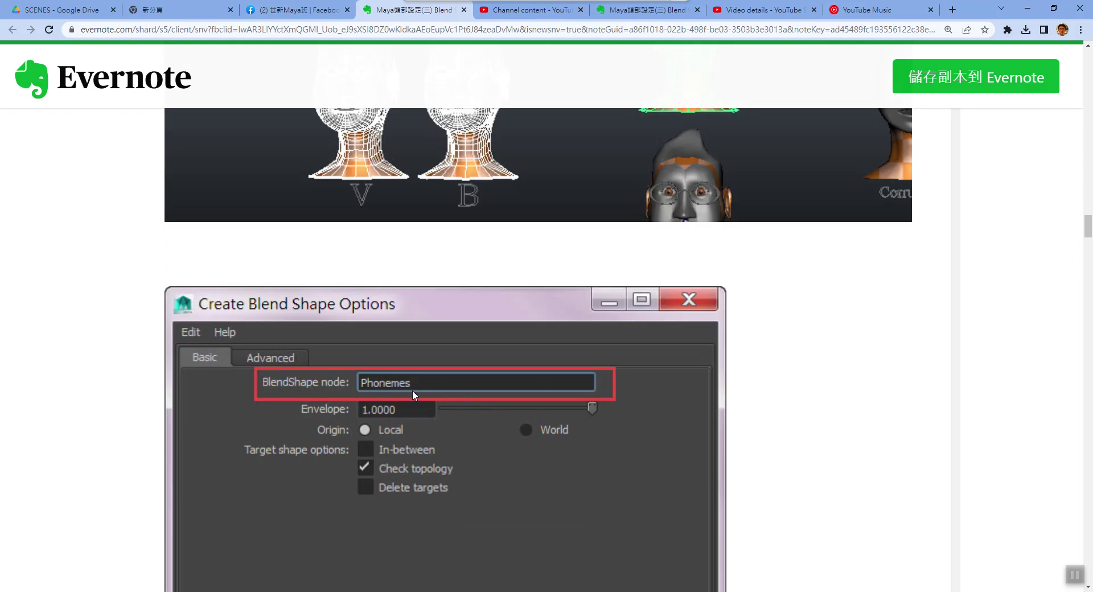
pyautogui.scroll(-4, 509, 413)
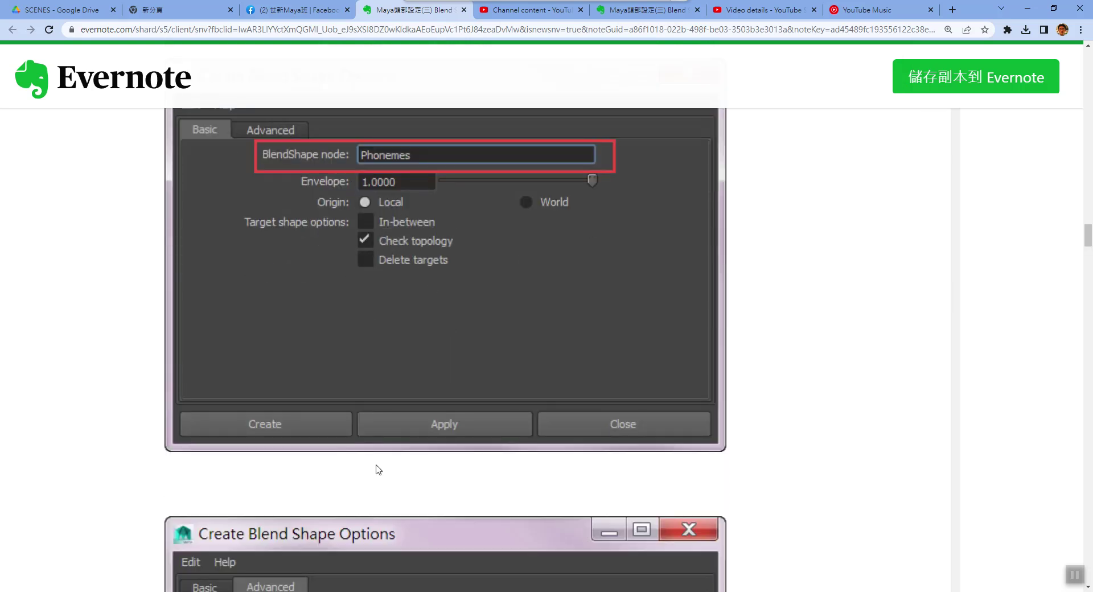
pyautogui.scroll(-7, 293, 472)
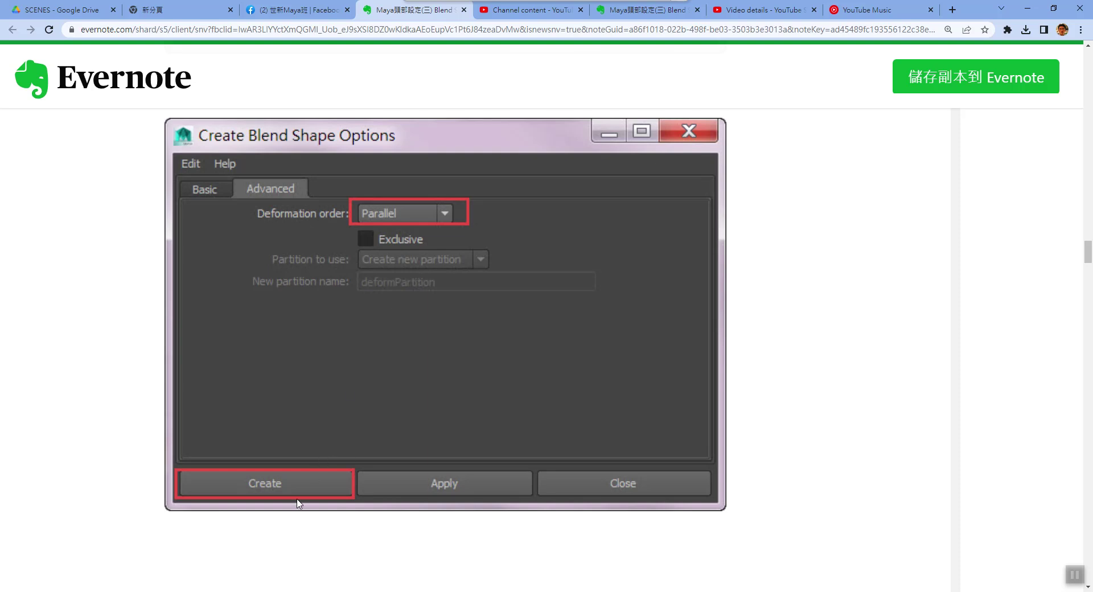
pyautogui.click(101, 590)
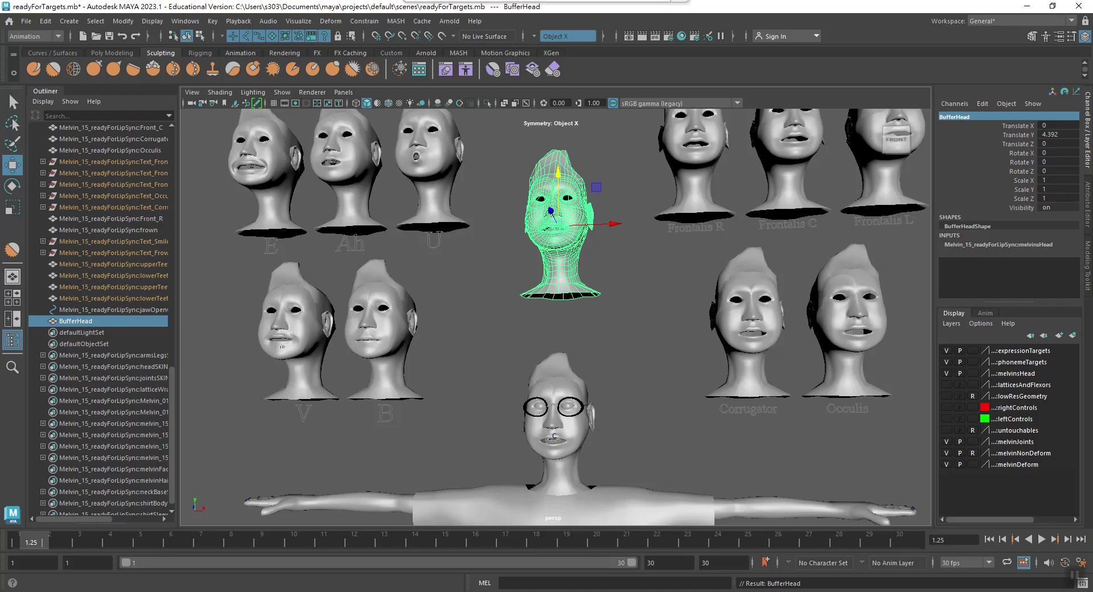
# Step: Select the E, Ah, U, V and B target heads, then BufferHead last as the base
pyautogui.click(511, 354)
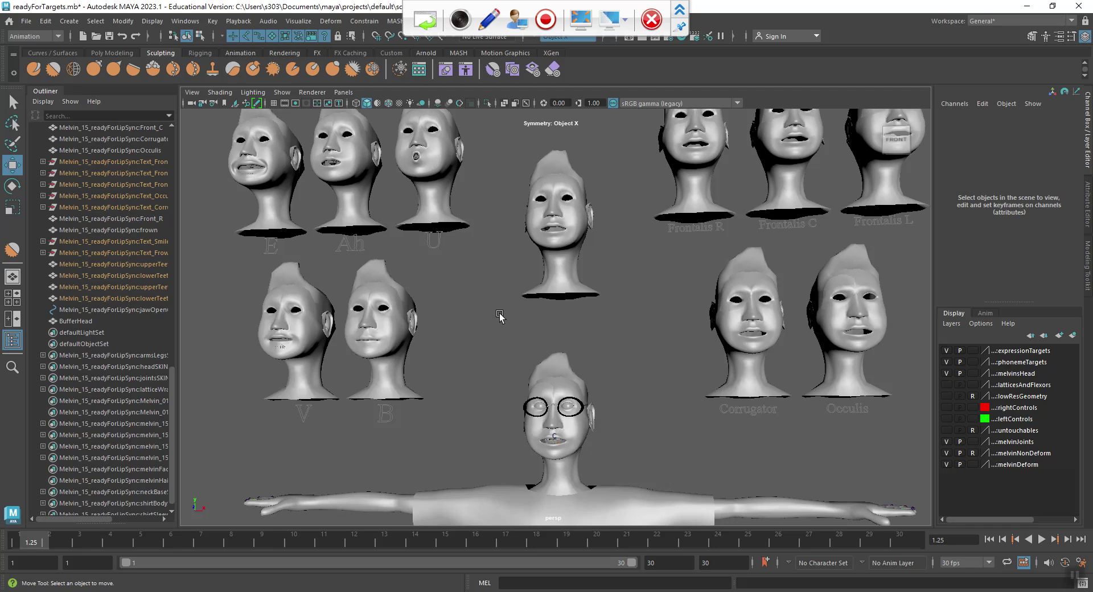
pyautogui.keyDown('alt'); pyautogui.moveTo(505, 317); pyautogui.dragTo(538, 364, button='middle'); pyautogui.keyUp('alt')
pyautogui.click(325, 229)
pyautogui.keyDown('shift'); pyautogui.click(367, 236); pyautogui.keyUp('shift')
pyautogui.keyDown('shift'); pyautogui.click(475, 250); pyautogui.keyUp('shift')
pyautogui.keyDown('shift'); pyautogui.click(349, 342); pyautogui.keyUp('shift')
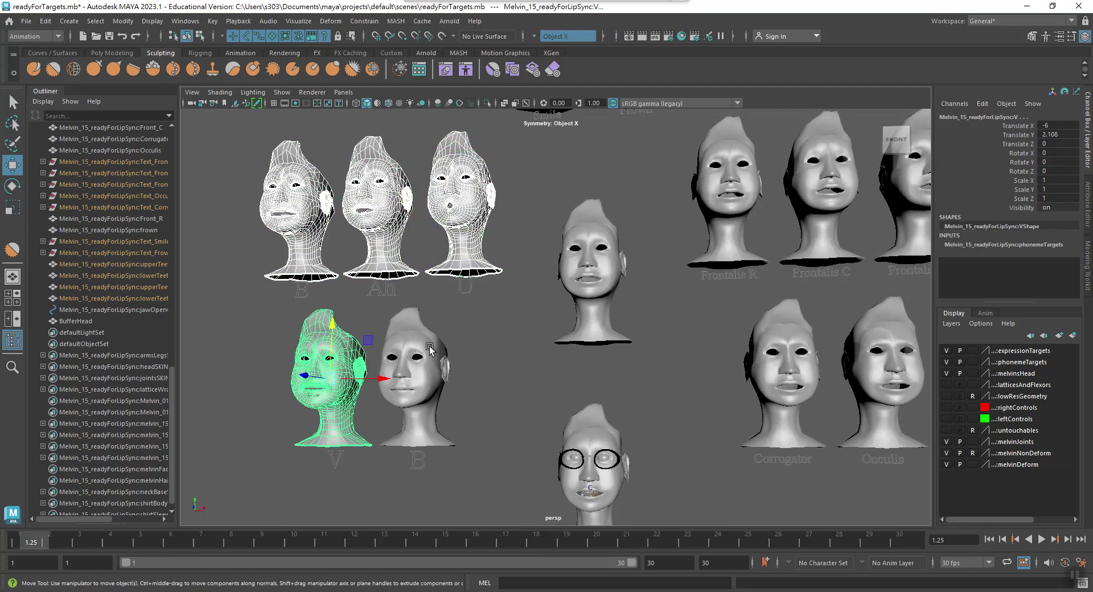
pyautogui.keyDown('shift'); pyautogui.click(430, 348); pyautogui.keyUp('shift')
pyautogui.keyDown('shift'); pyautogui.click(595, 319); pyautogui.keyUp('shift')
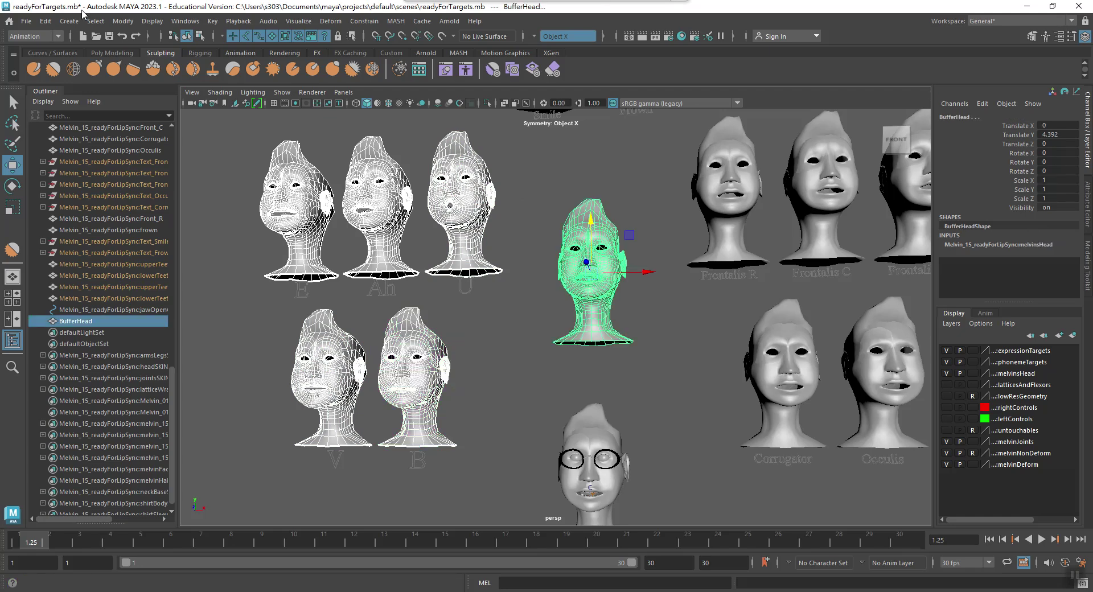
# Step: Create a blend shape named Phonemes with Parallel deformation order from Deform > Blend Shape options
pyautogui.click(333, 21)
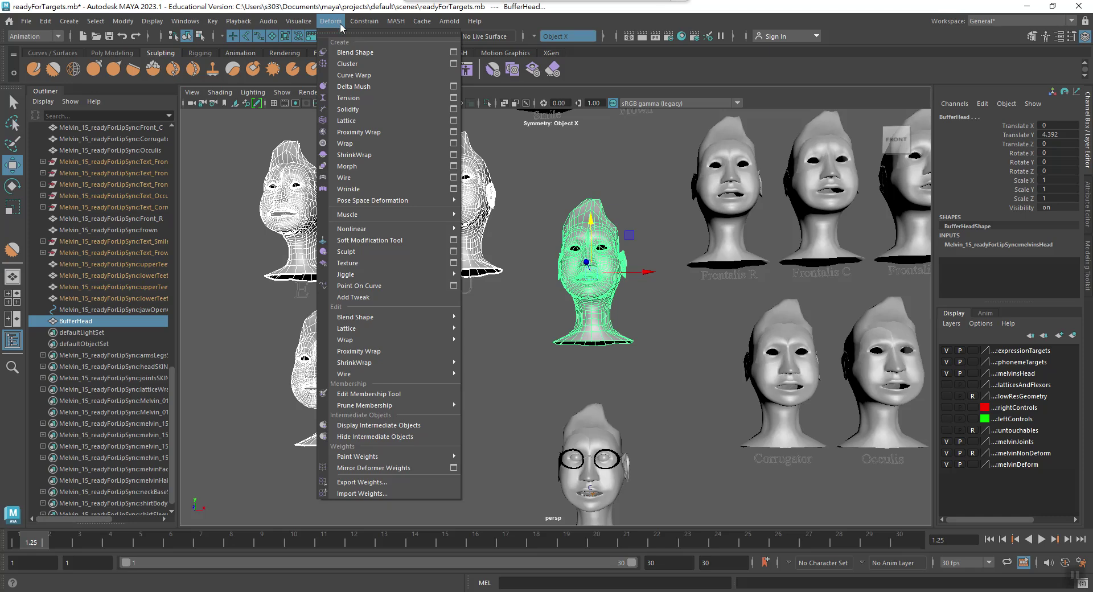
pyautogui.click(342, 33)
pyautogui.click(477, 36)
pyautogui.write('Phonemes')
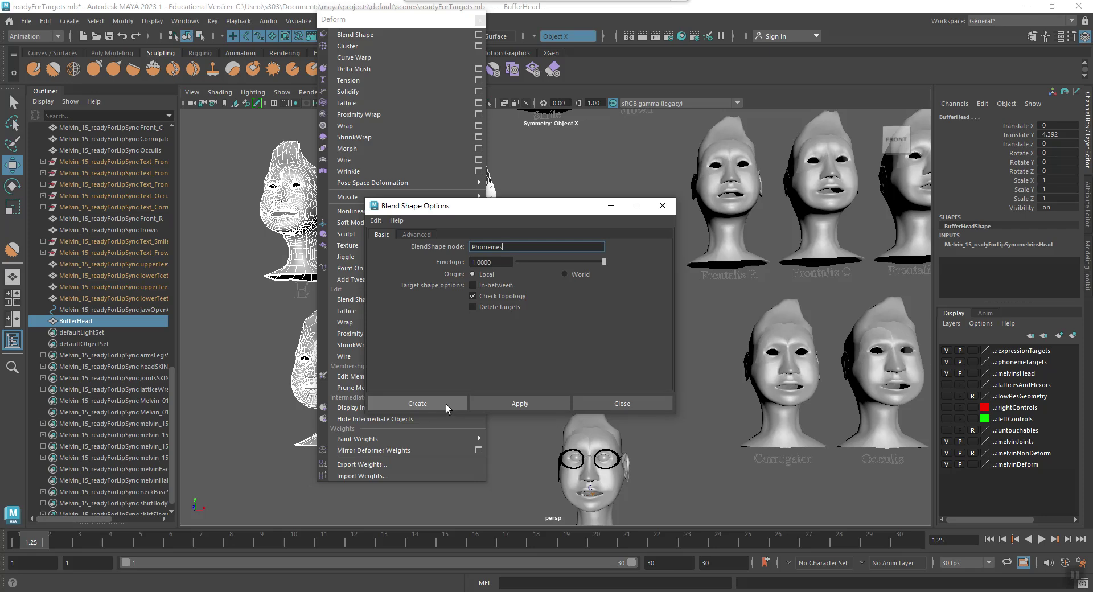
pyautogui.click(416, 234)
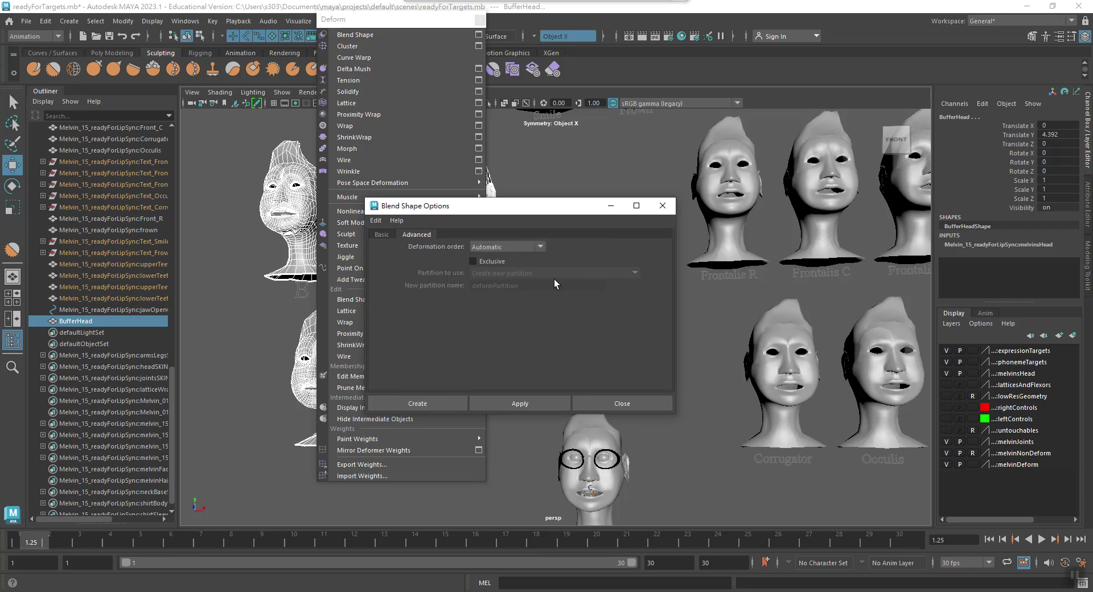
pyautogui.click(527, 247)
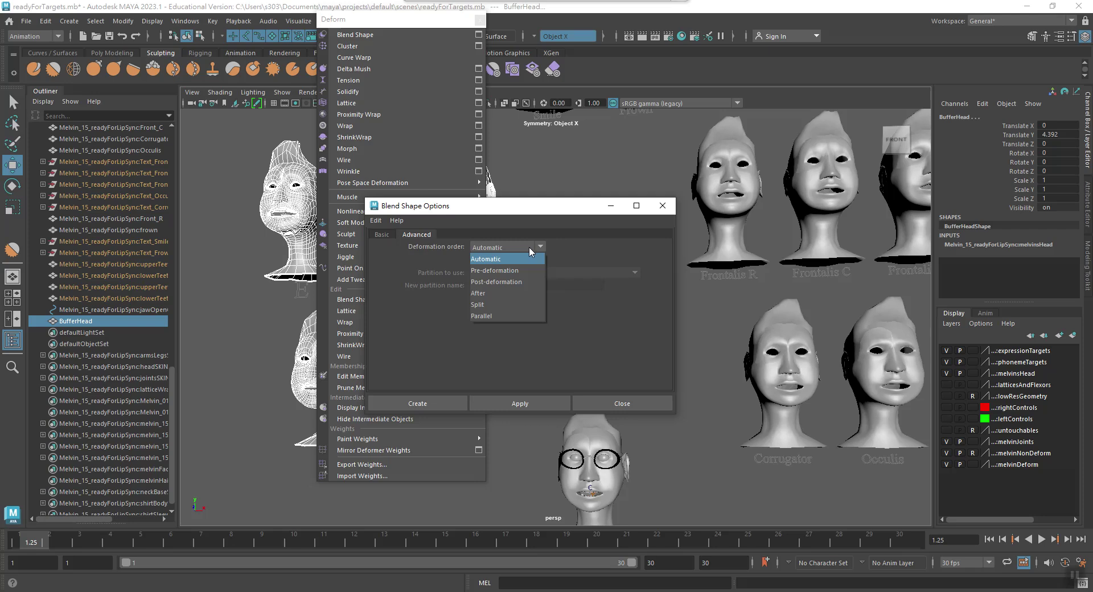
pyautogui.click(515, 319)
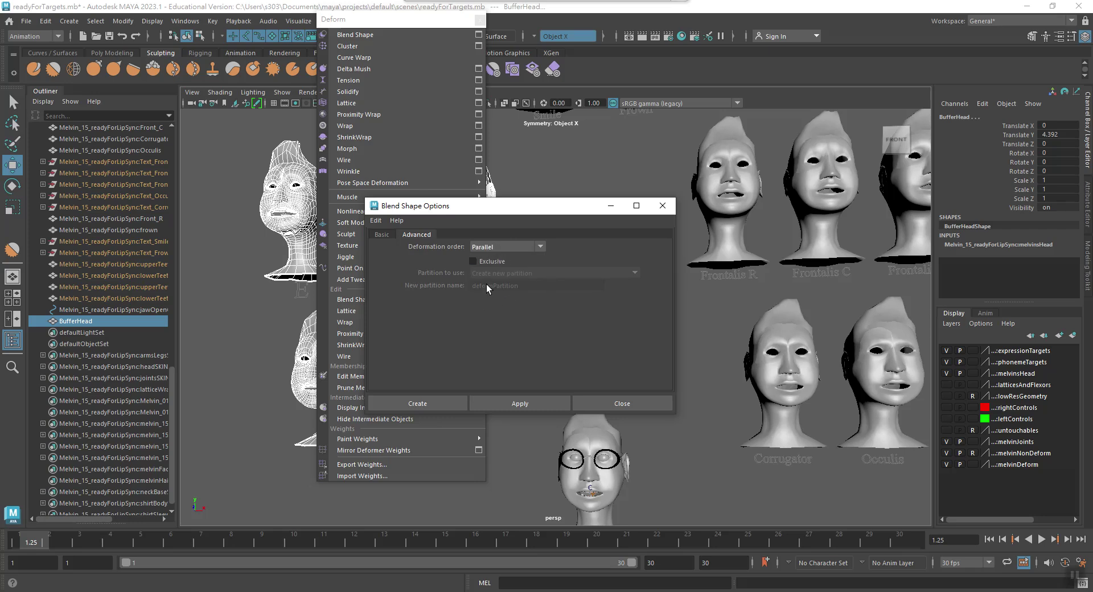
pyautogui.click(424, 402)
pyautogui.moveTo(401, 438)
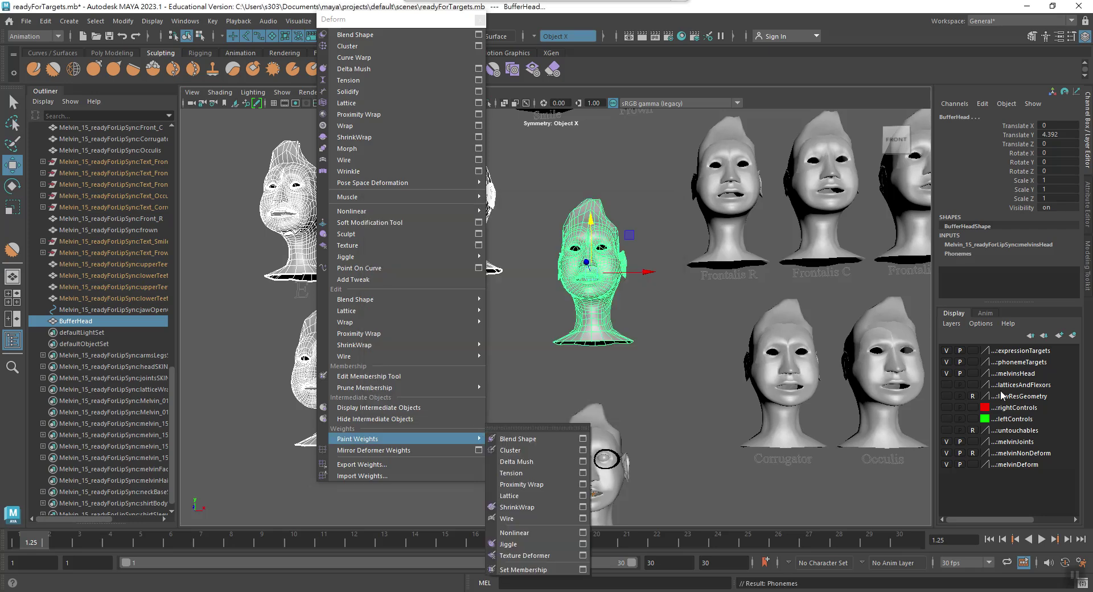
pyautogui.click(968, 352)
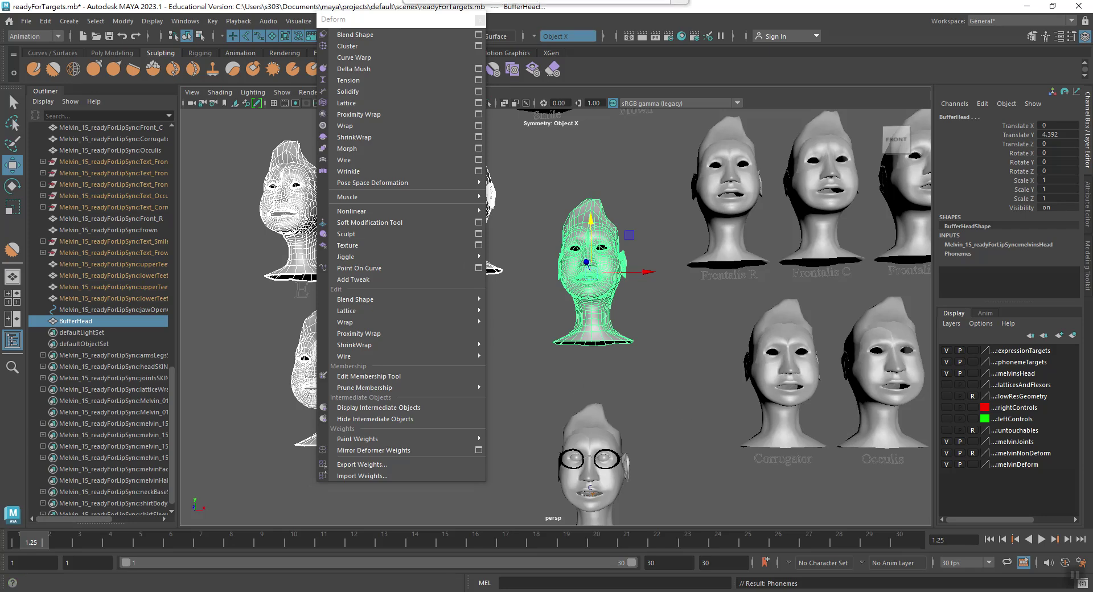
pyautogui.click(185, 22)
# Step: Search commands for 'blend' and activate the Paint Blend Shape Weights tool, closing its settings
pyautogui.click(186, 33)
pyautogui.moveTo(214, 91)
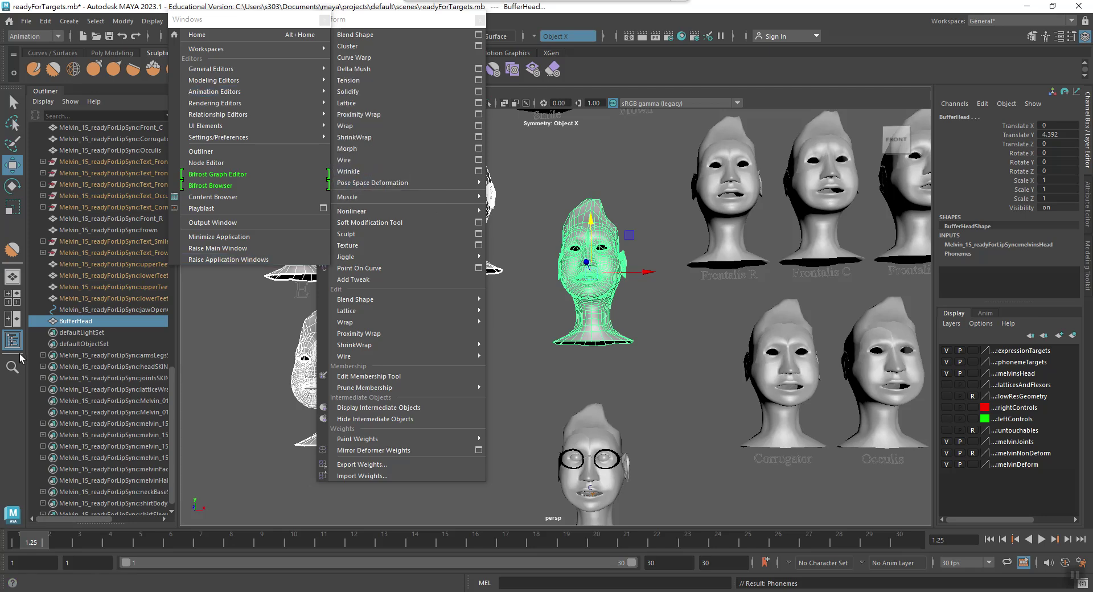
pyautogui.click(11, 369)
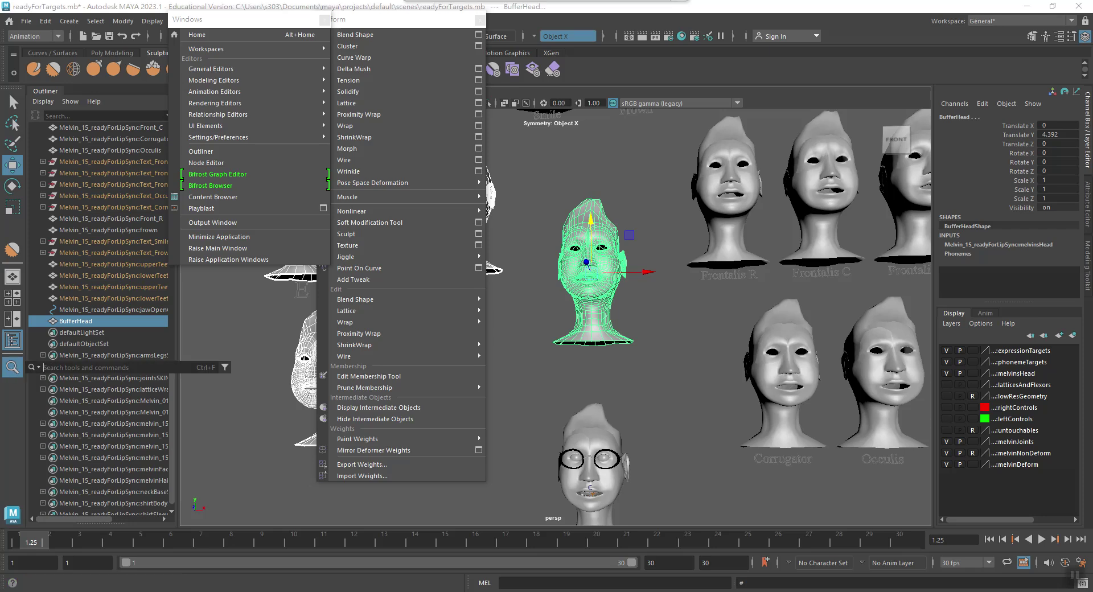
pyautogui.write('blend')
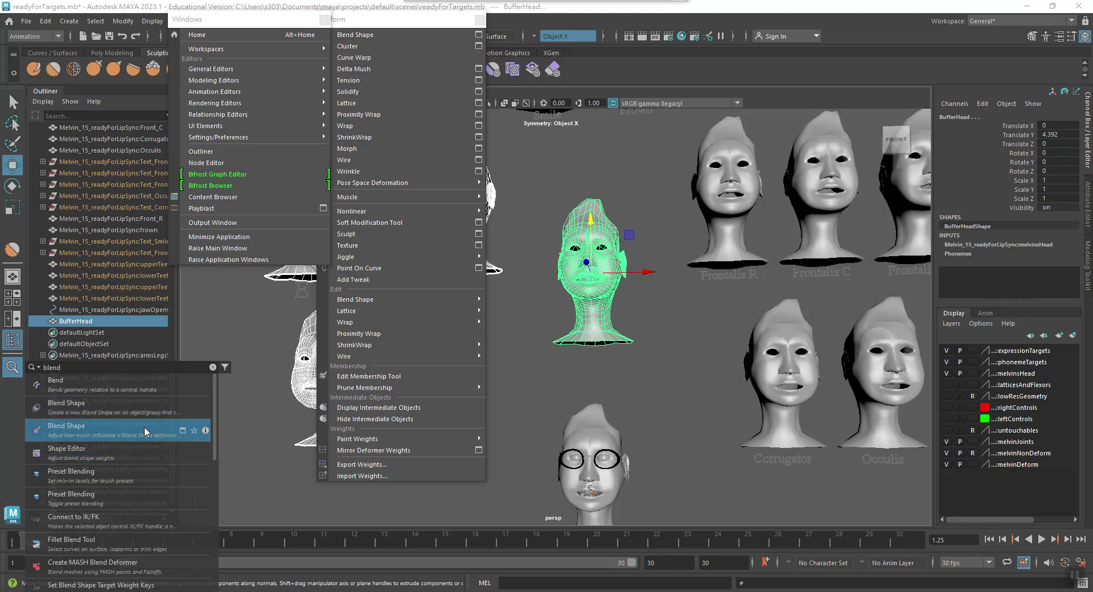
pyautogui.click(206, 430)
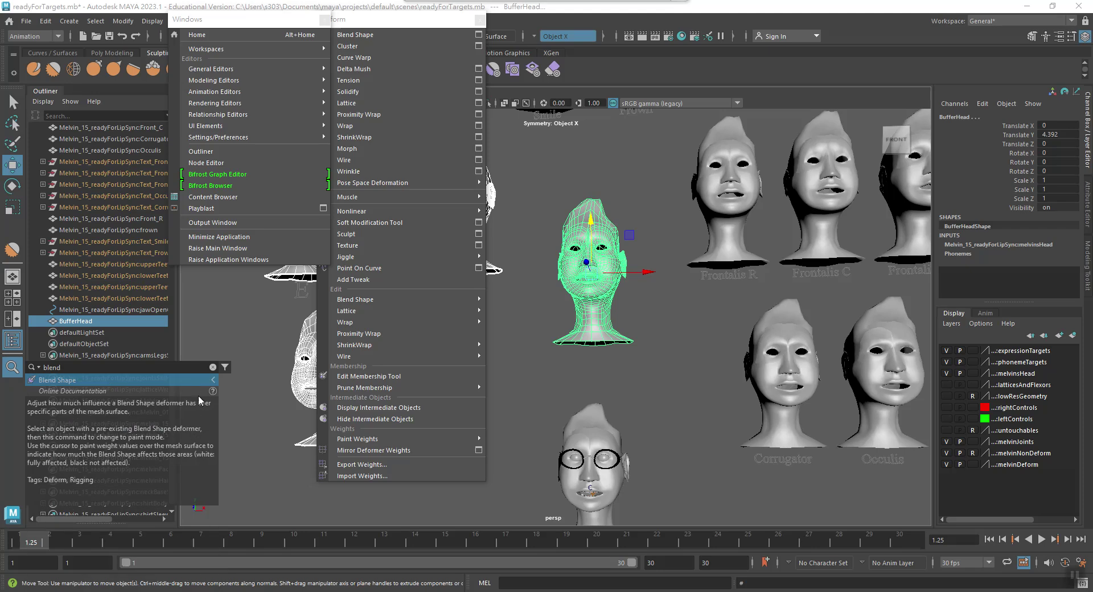
pyautogui.click(213, 380)
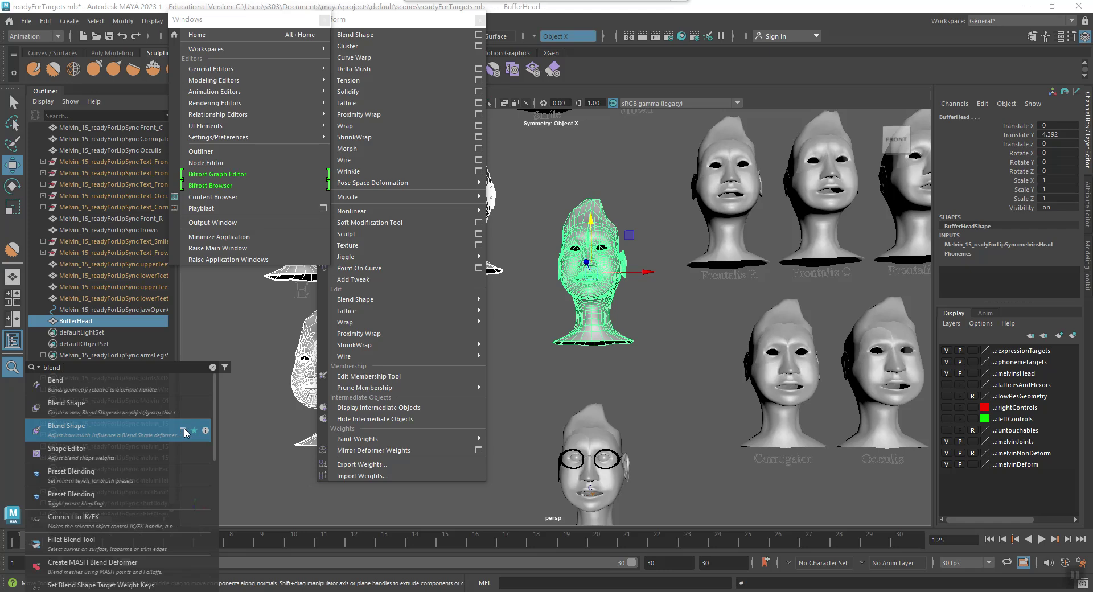
pyautogui.click(184, 432)
pyautogui.moveTo(246, 346); pyautogui.dragTo(578, 115)
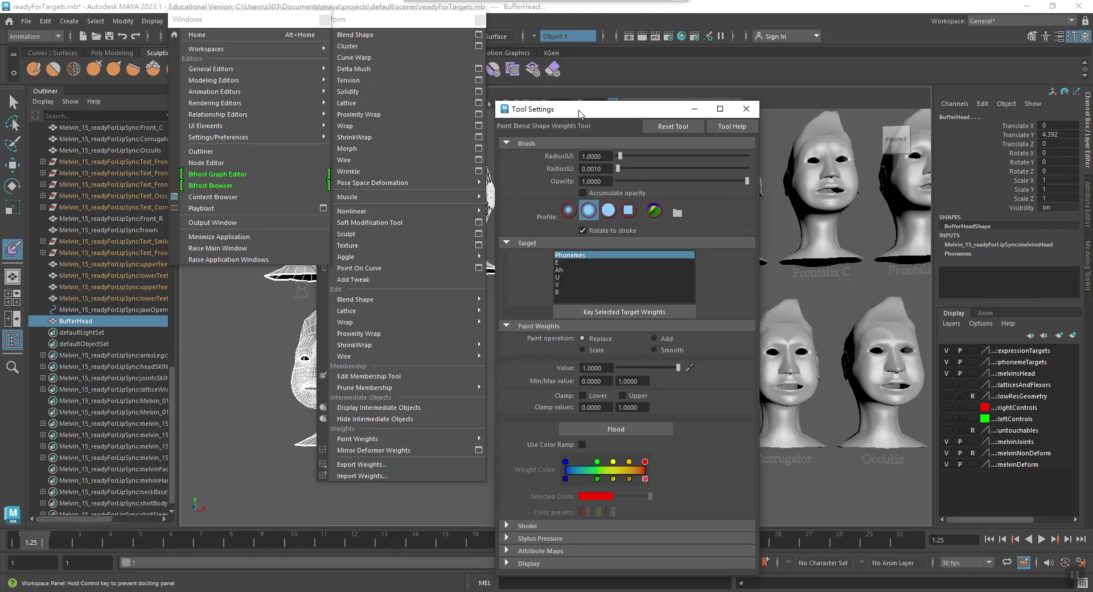
pyautogui.click(743, 113)
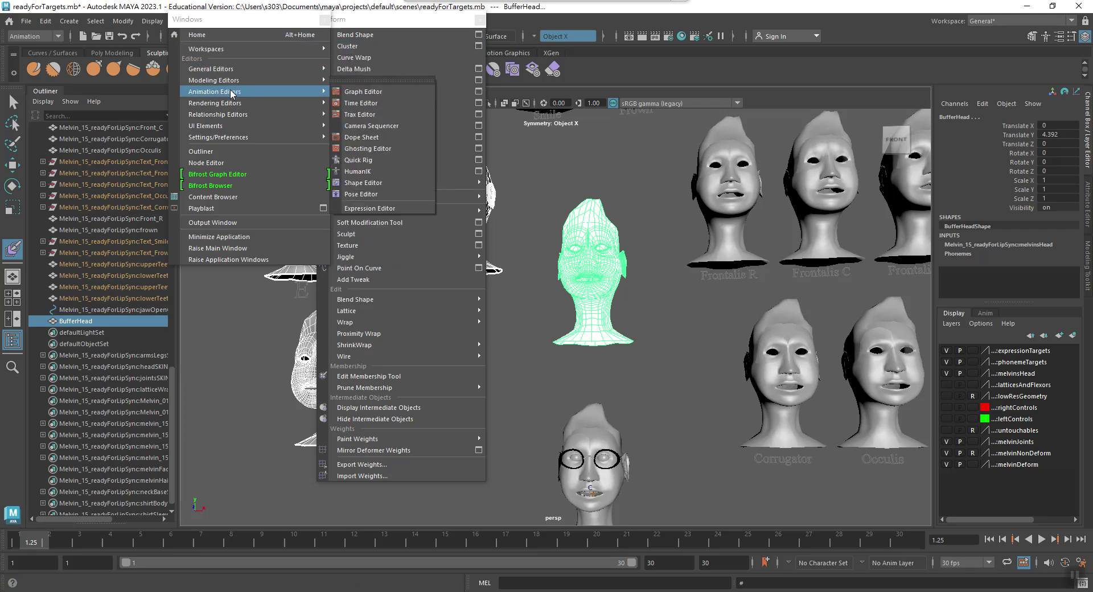
# Step: Open the Shape Editor at the upper right and deselect BufferHead
pyautogui.click(376, 183)
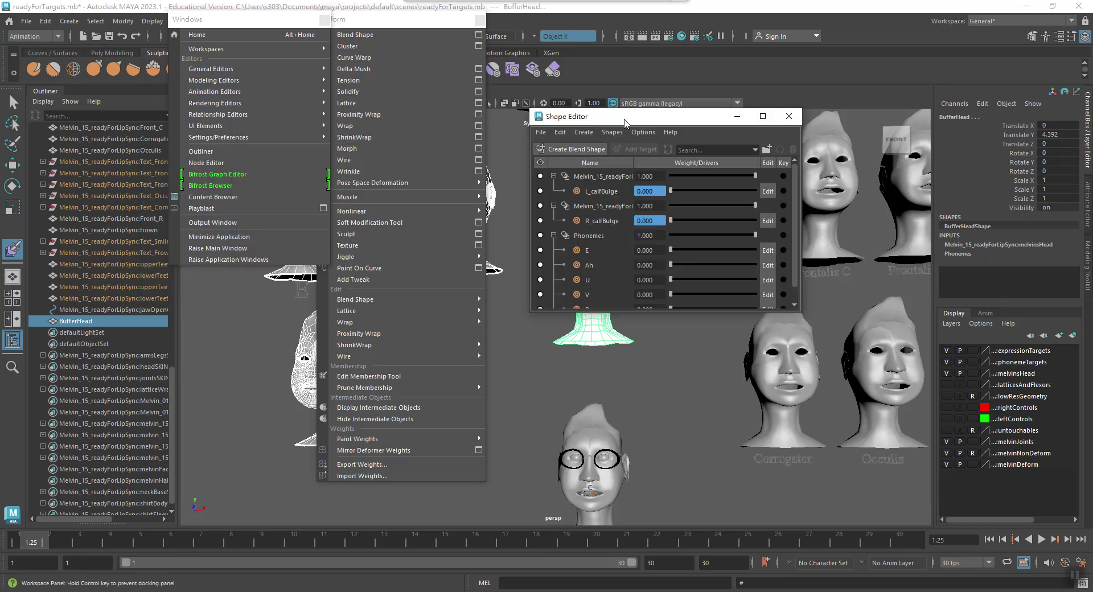
pyautogui.moveTo(227, 114); pyautogui.dragTo(720, 68)
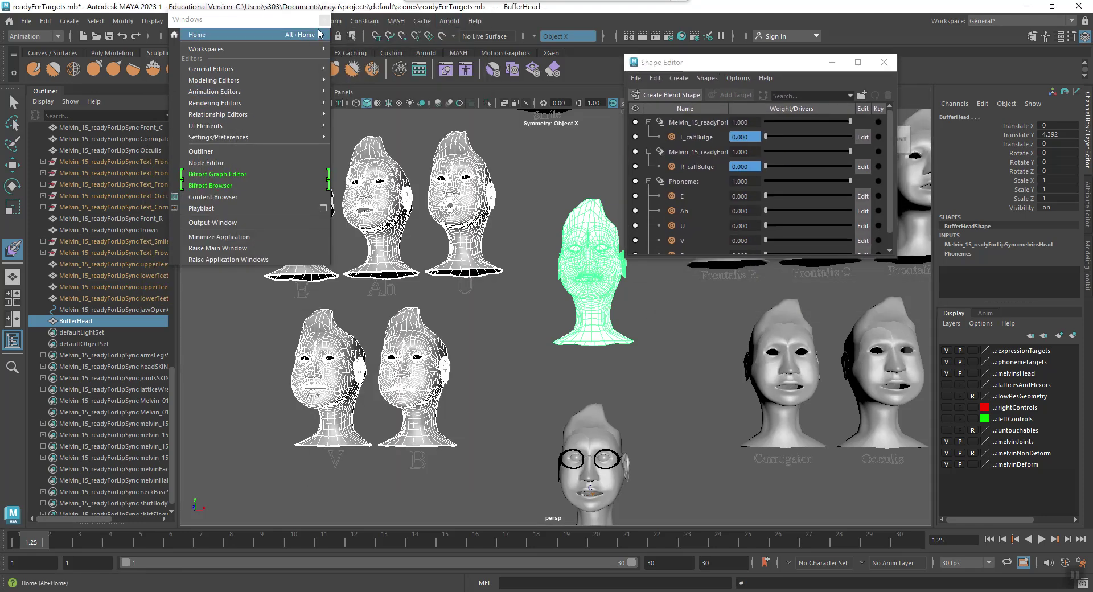
pyautogui.scroll(-1, 725, 202)
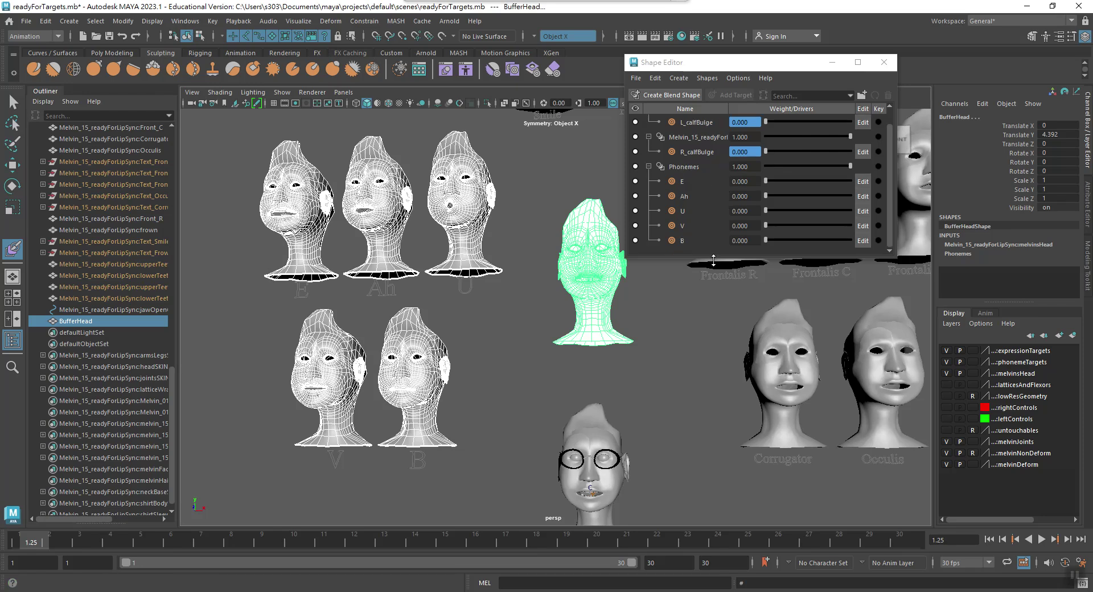
pyautogui.press('q')
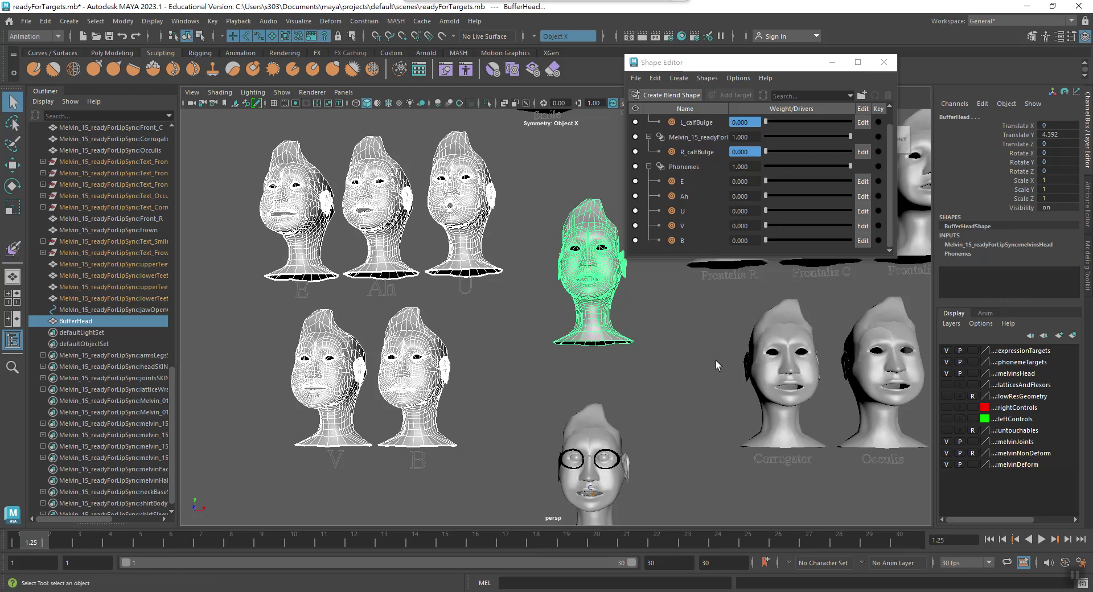
pyautogui.click(715, 360)
# Step: Test the E, Ah, B and V target weight sliders, then minimize the Shape Editor
pyautogui.moveTo(766, 181)
pyautogui.mouseDown()
pyautogui.moveTo(881, 188)
pyautogui.moveTo(672, 181)
pyautogui.mouseUp()
pyautogui.moveTo(777, 197)
pyautogui.mouseDown()
pyautogui.moveTo(849, 197)
pyautogui.moveTo(765, 196)
pyautogui.moveTo(892, 222)
pyautogui.moveTo(704, 223)
pyautogui.mouseUp()
pyautogui.moveTo(797, 240)
pyautogui.mouseDown()
pyautogui.moveTo(854, 240)
pyautogui.moveTo(757, 240)
pyautogui.moveTo(801, 240)
pyautogui.mouseUp()
pyautogui.moveTo(765, 226)
pyautogui.mouseDown()
pyautogui.moveTo(788, 225)
pyautogui.moveTo(791, 210)
pyautogui.moveTo(742, 226)
pyautogui.moveTo(770, 236)
pyautogui.mouseUp()
pyautogui.click(791, 215)
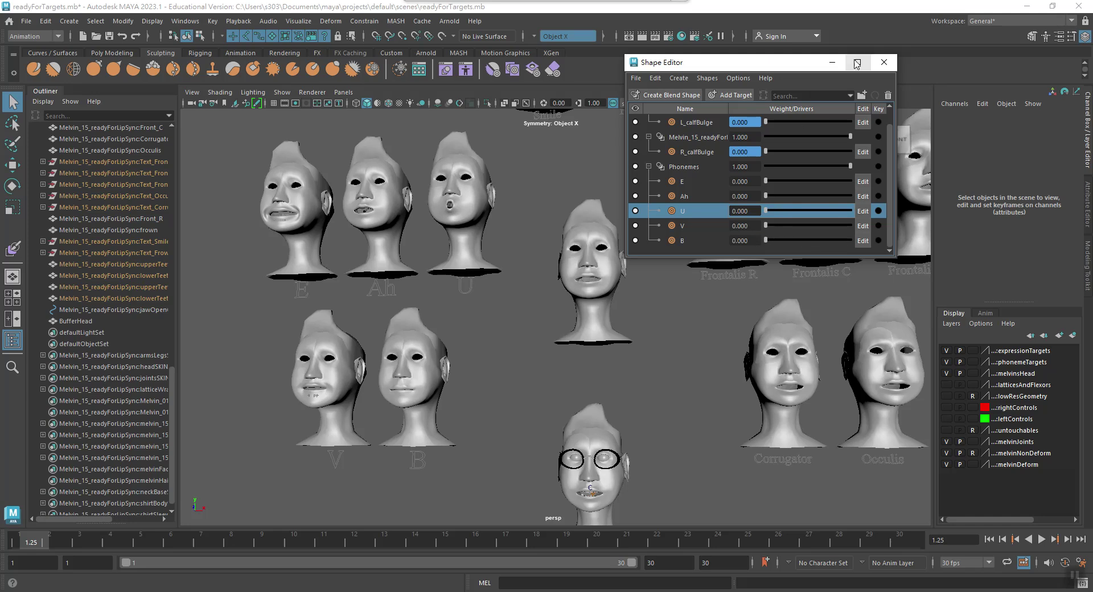
pyautogui.click(832, 62)
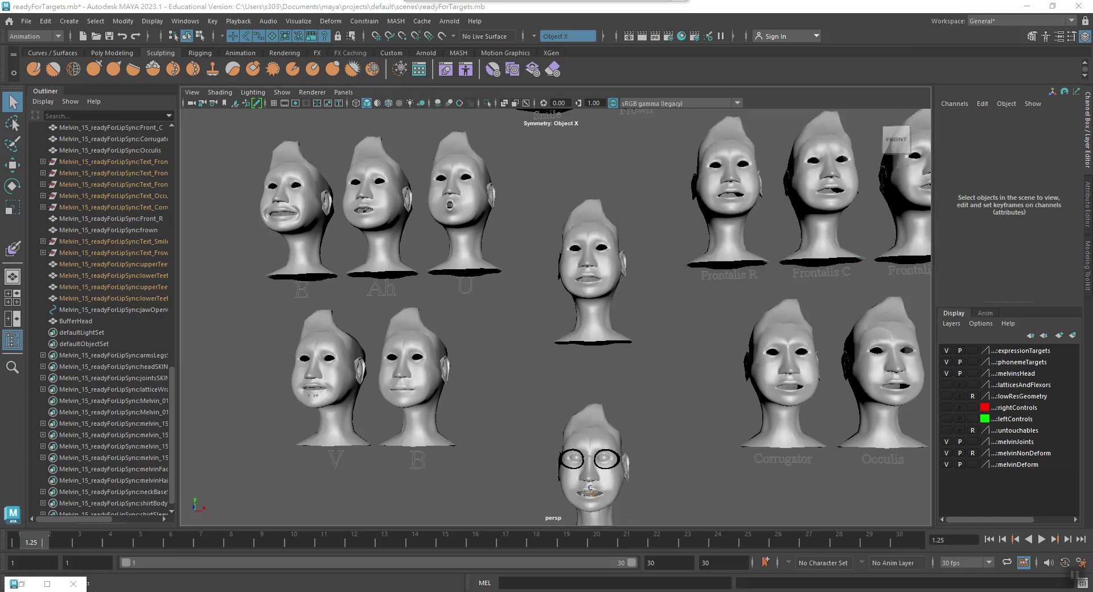